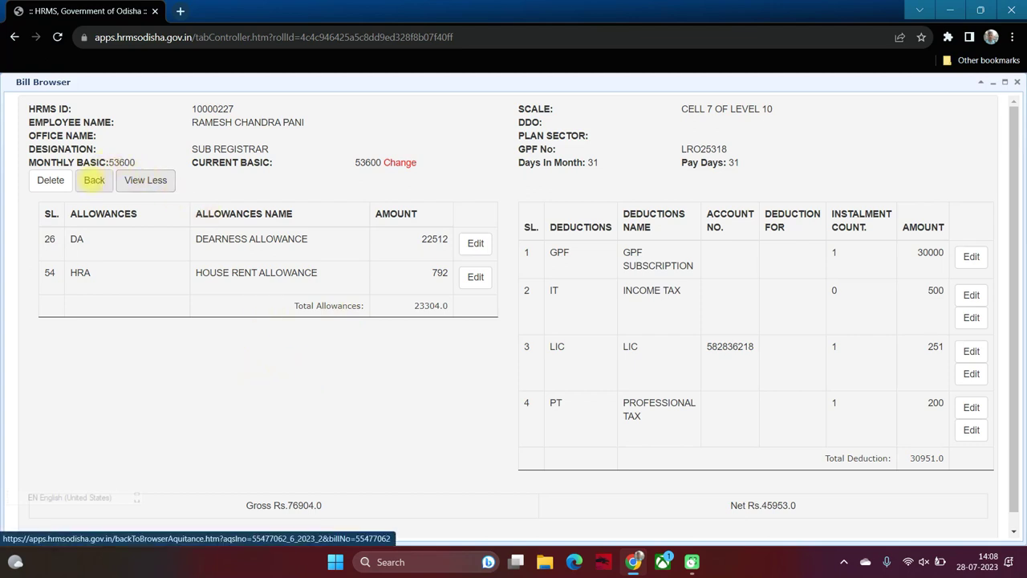
- Return to the July 2023 bill list and open the senior clerk's pay record in the non-gaz-pran-p acquaintance roll for editing
click(94, 180)
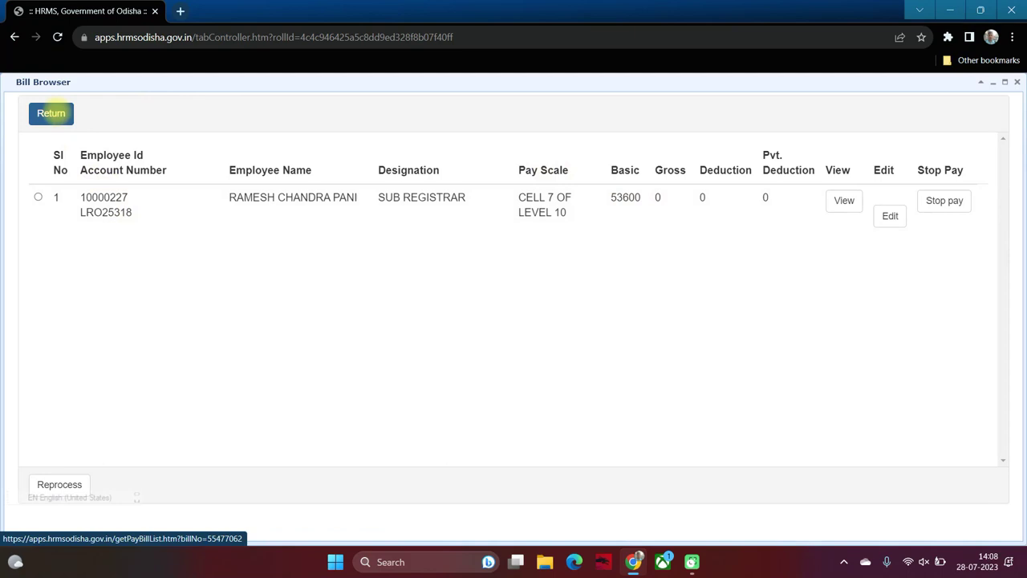
click(51, 113)
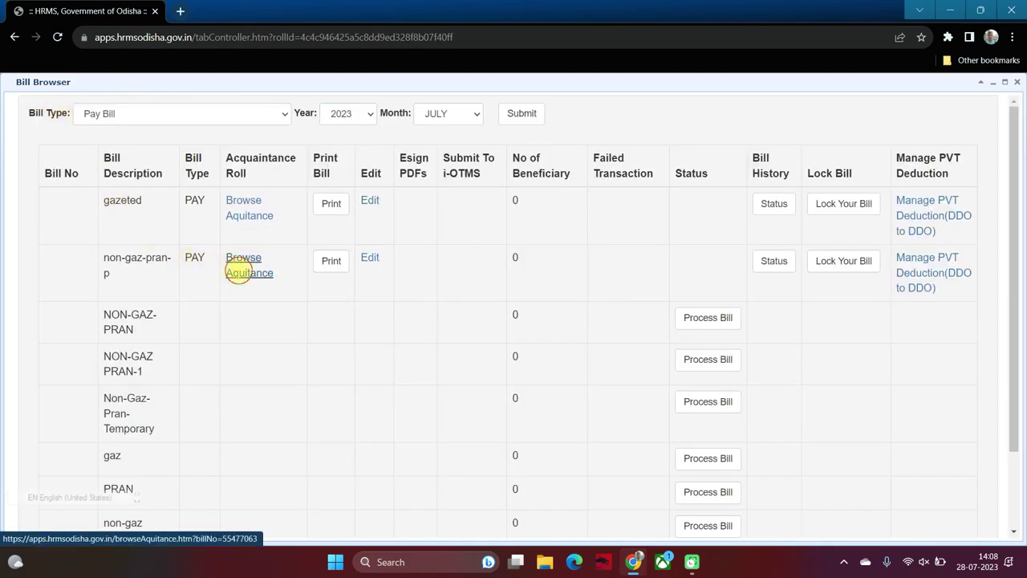
click(239, 273)
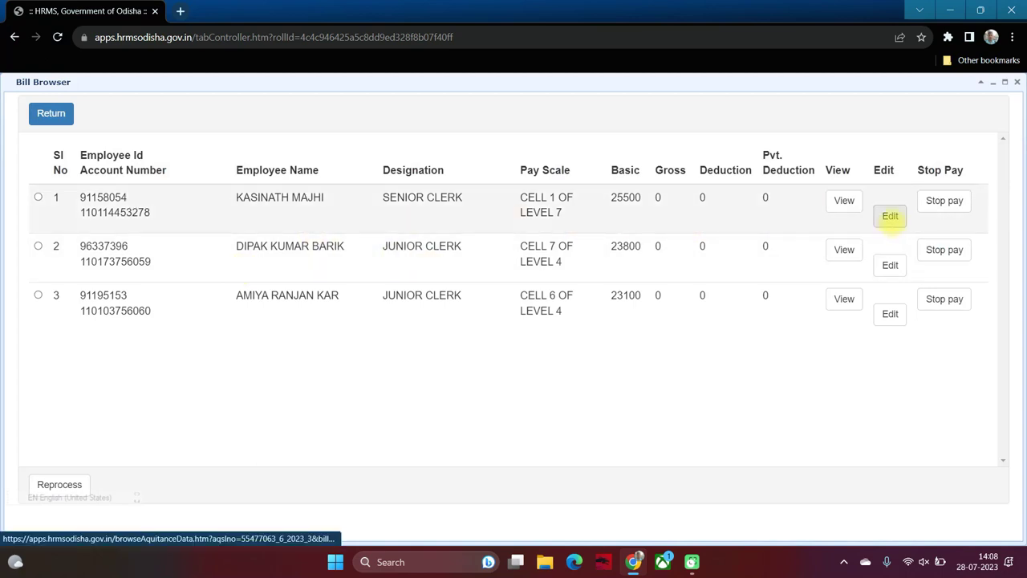
click(890, 217)
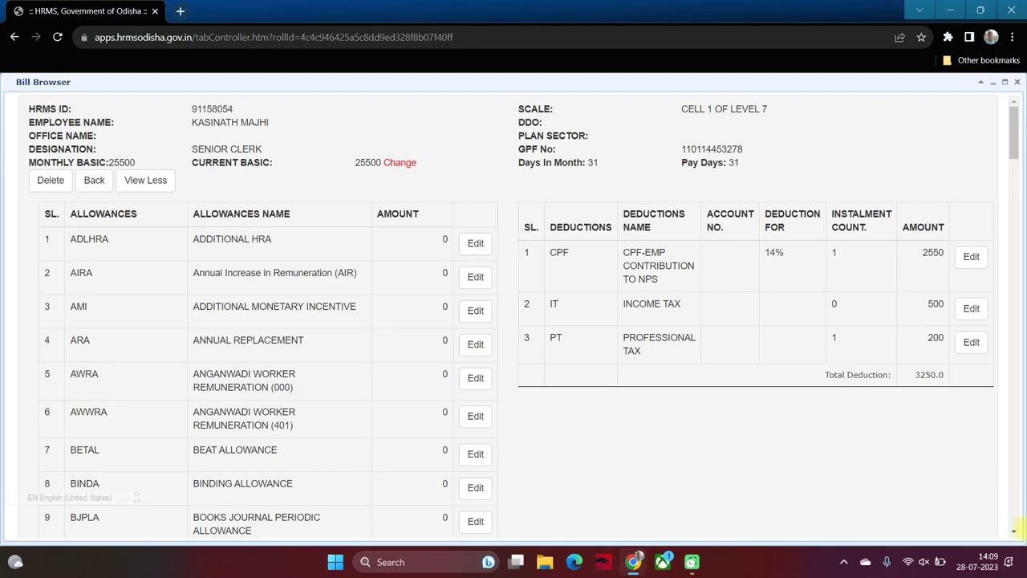
- Set the senior clerk's dearness allowance (DA) to 10710 and save it
click(1015, 474)
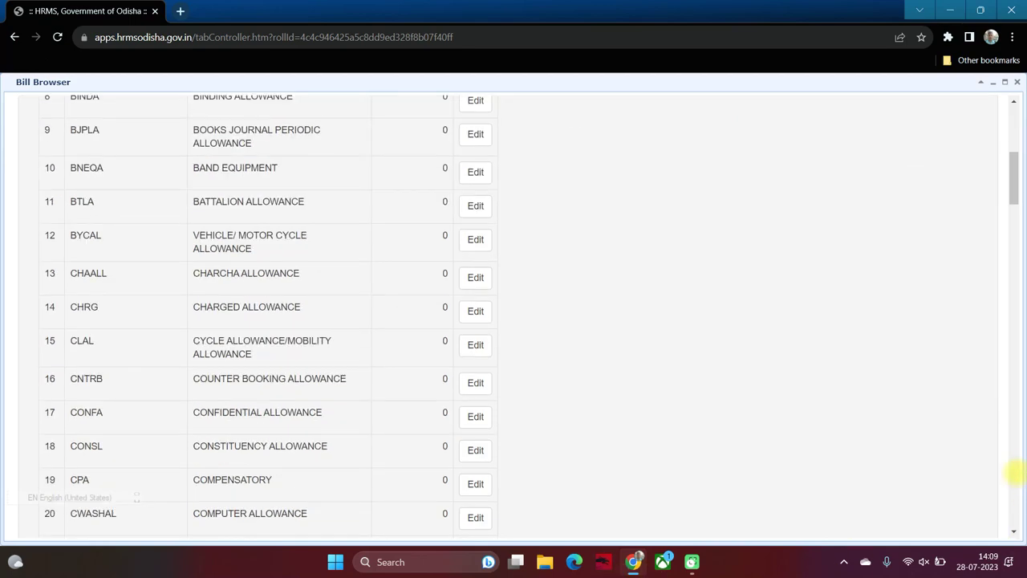
click(1015, 473)
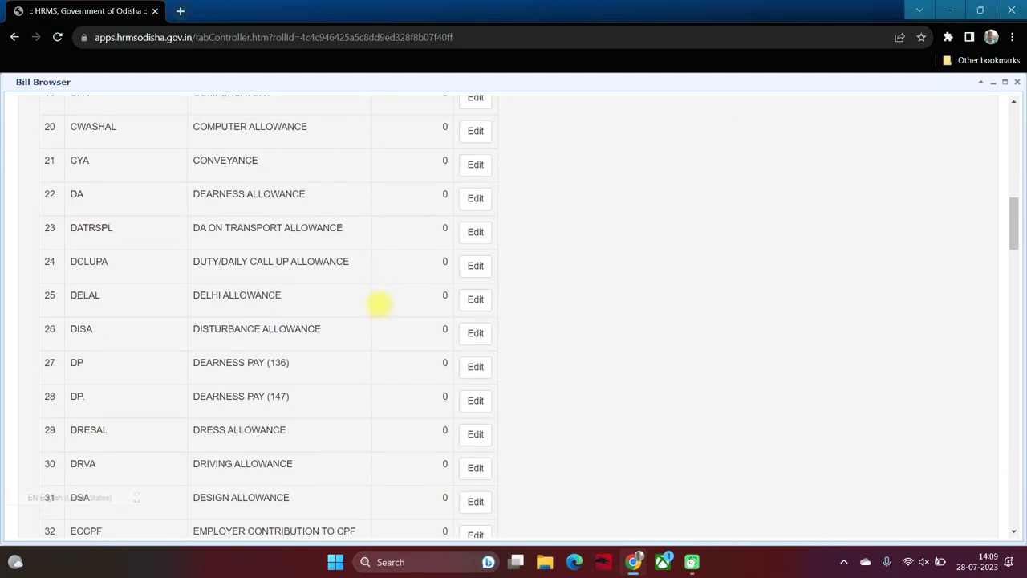
click(475, 198)
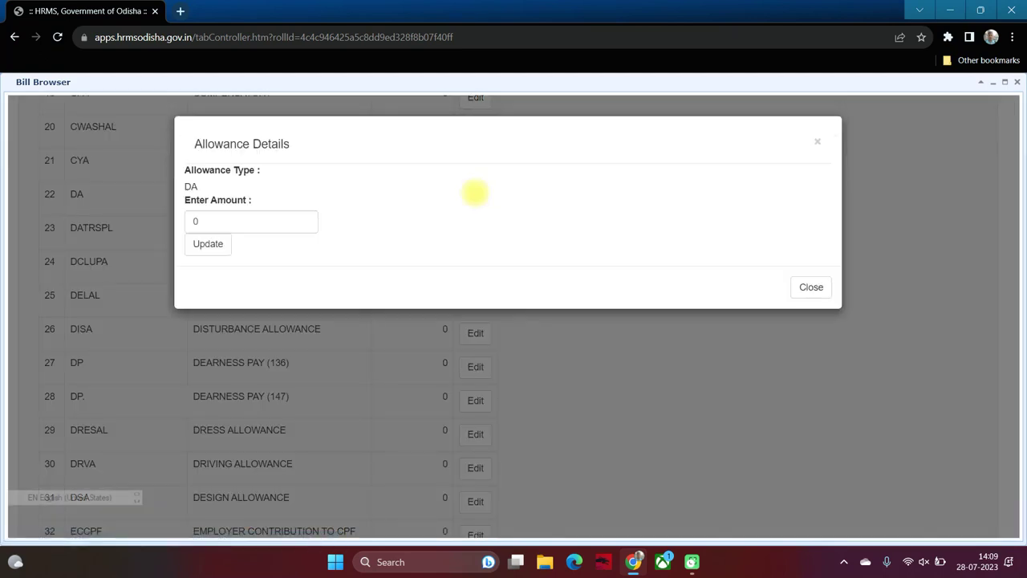
click(205, 221)
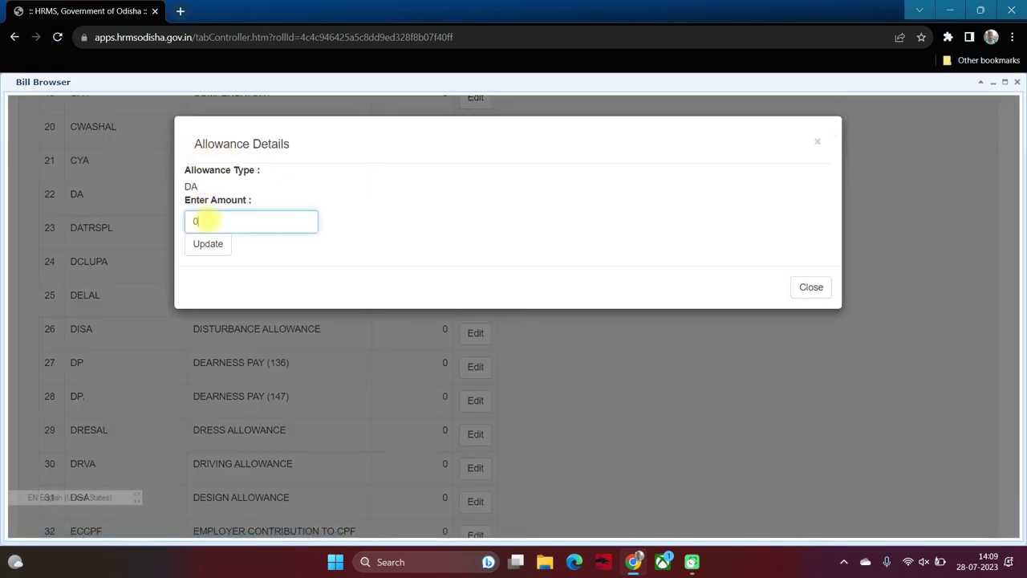
key(BackSpace)
text(1)
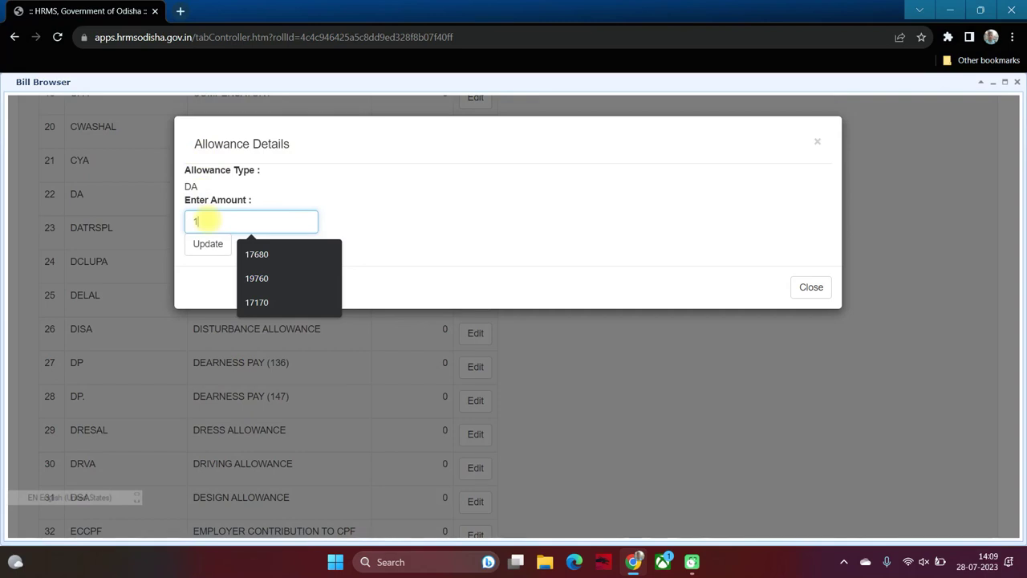
text(071)
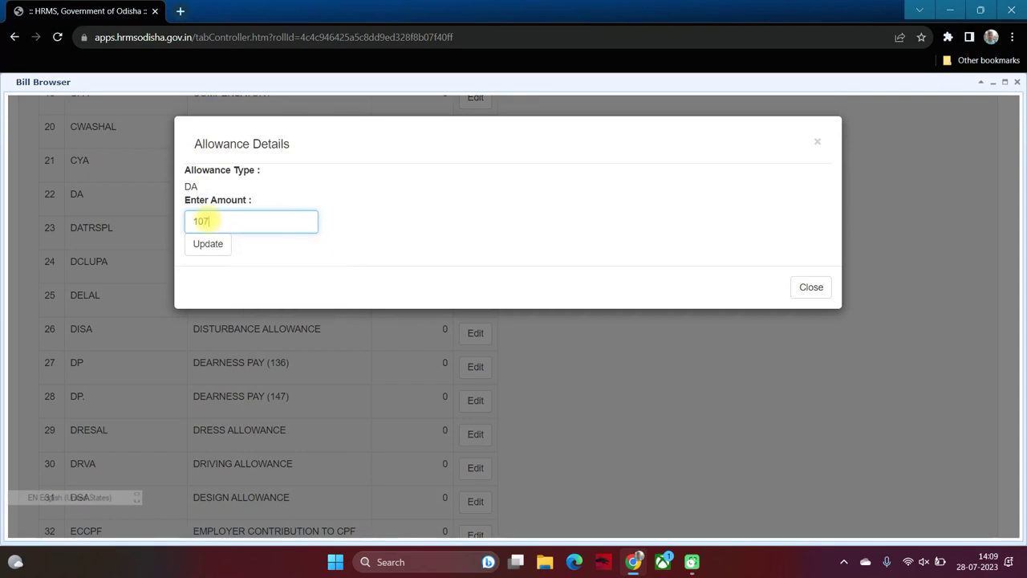
text(0)
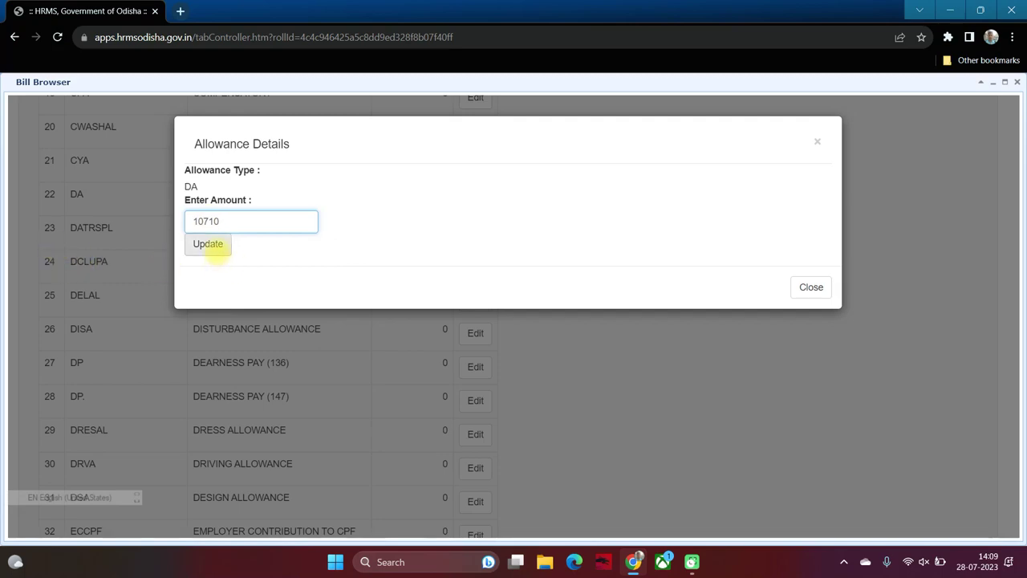
click(211, 246)
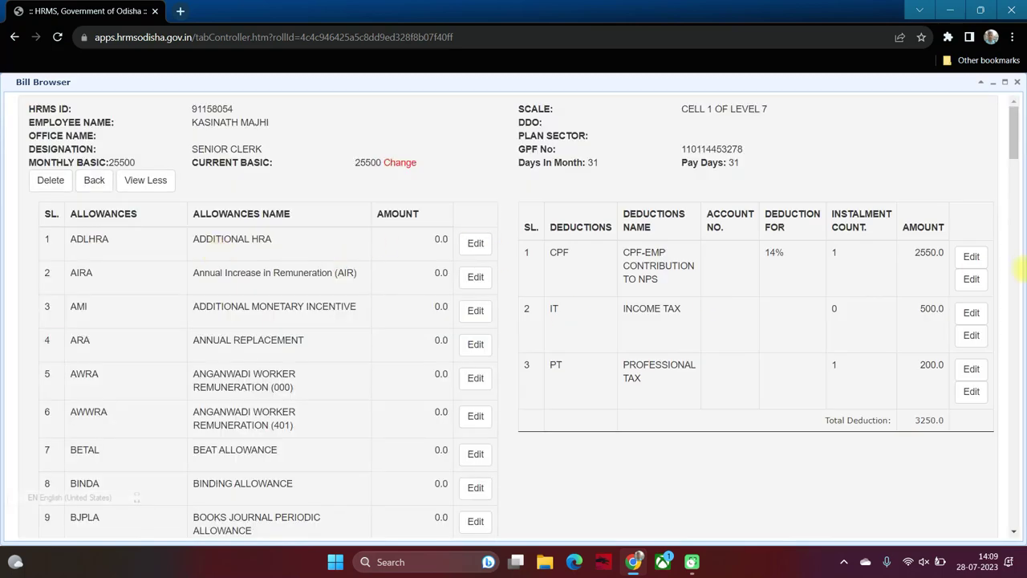
- Set the senior clerk's house rent allowance (HRA) to 355 and save it
click(1015, 281)
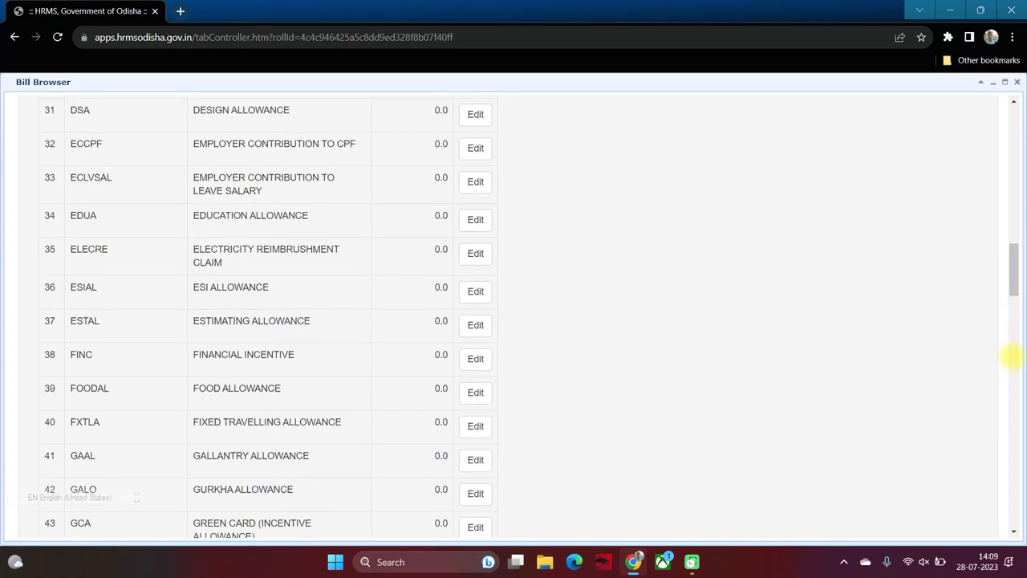
click(1013, 356)
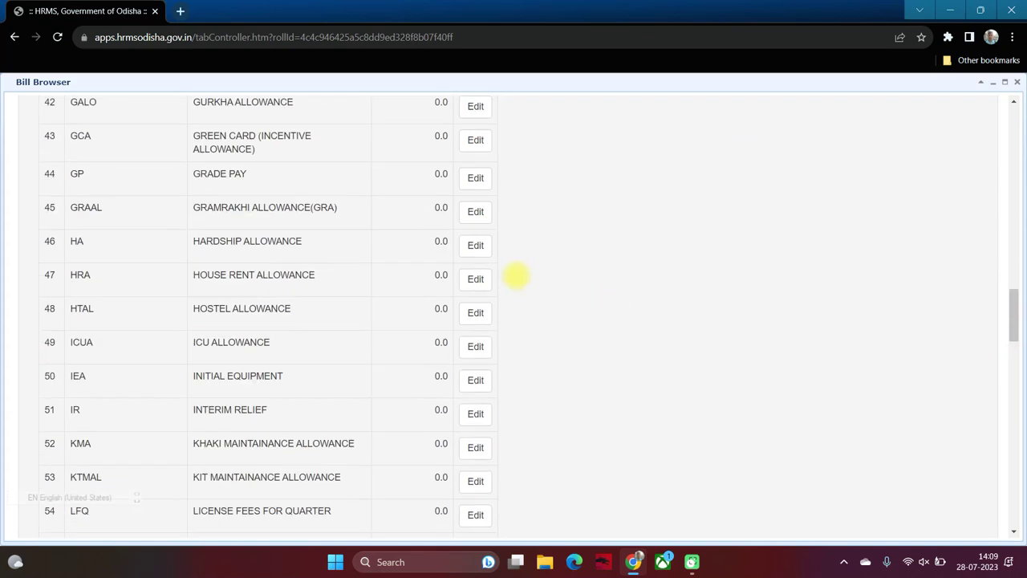
click(476, 278)
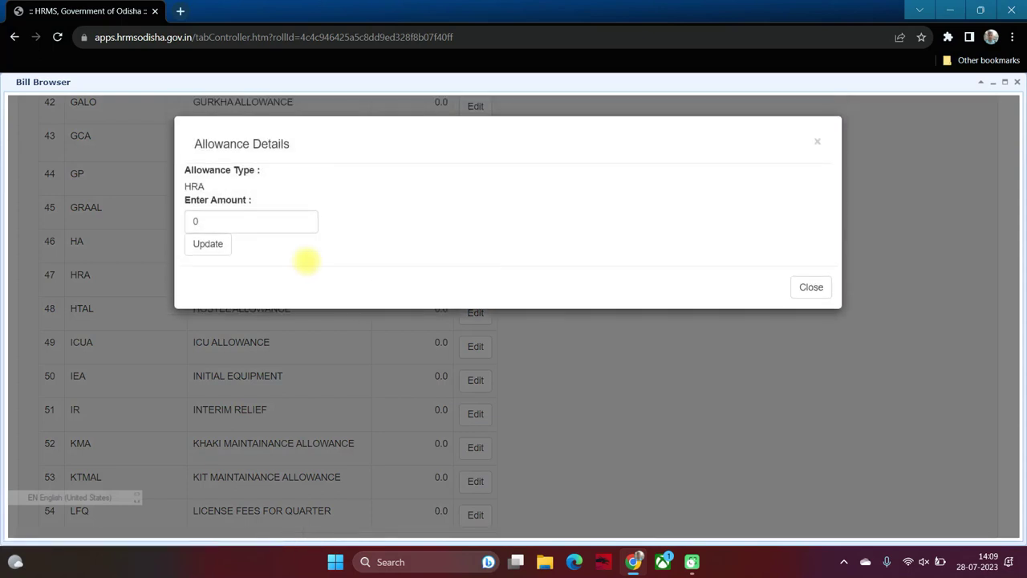
click(271, 230)
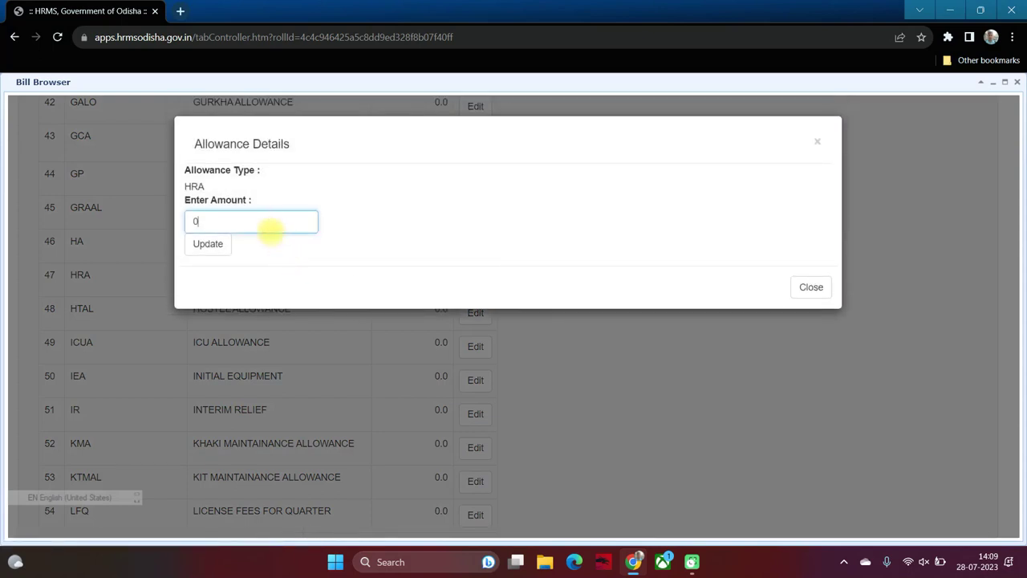
key(BackSpace)
text(355)
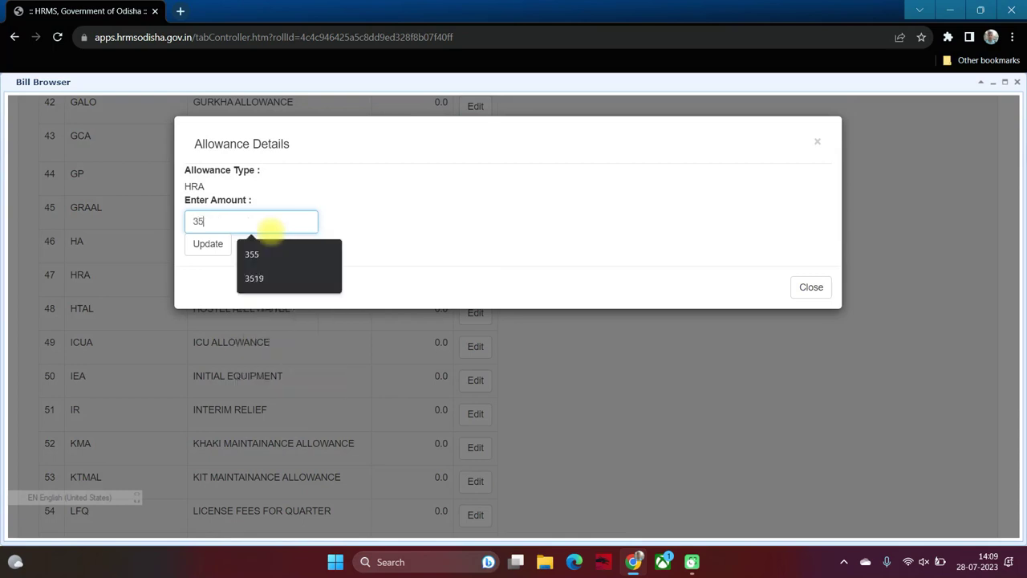
click(208, 244)
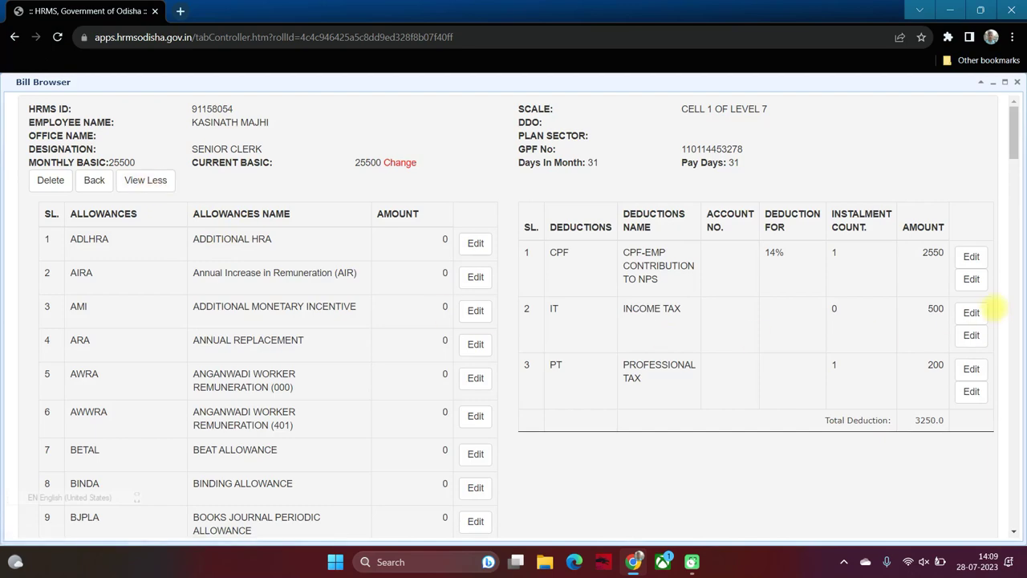
- Set the senior clerk's income tax deduction to 0, save it, and reduce the record to its non-zero entries
click(971, 313)
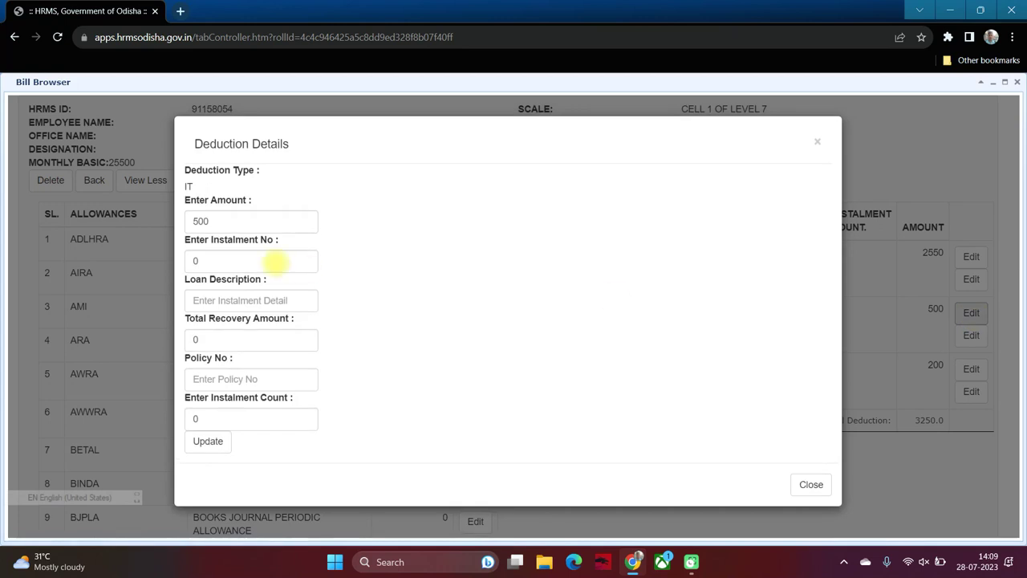
click(217, 221)
key(BackSpace)
key(BackSpace)
key(BackSpace)
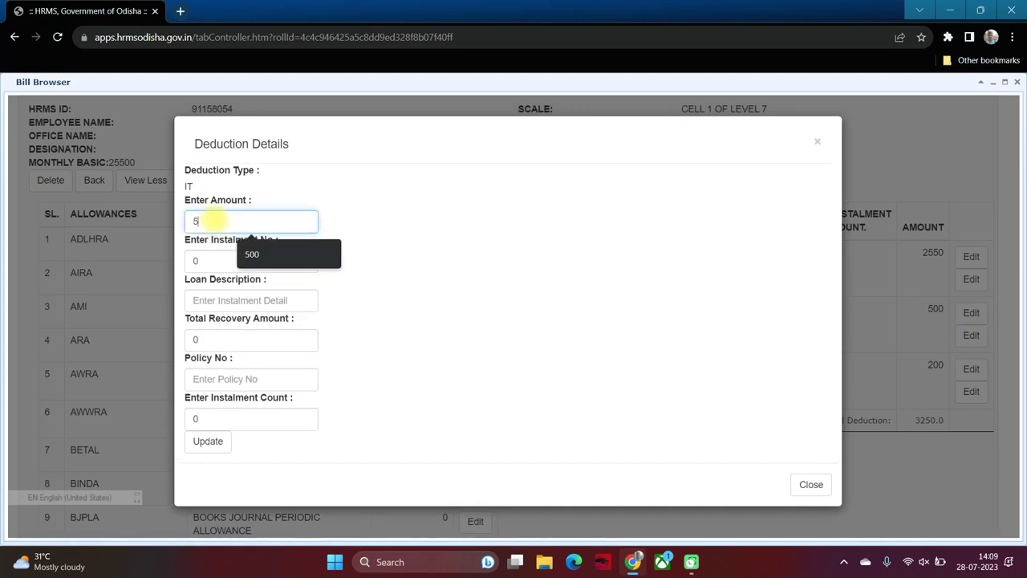
text(0)
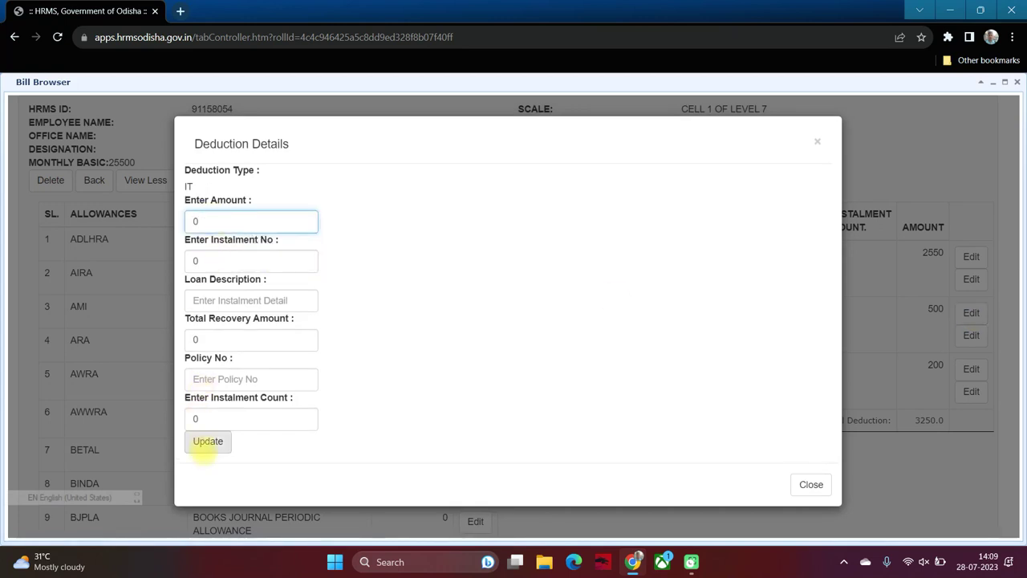
click(208, 441)
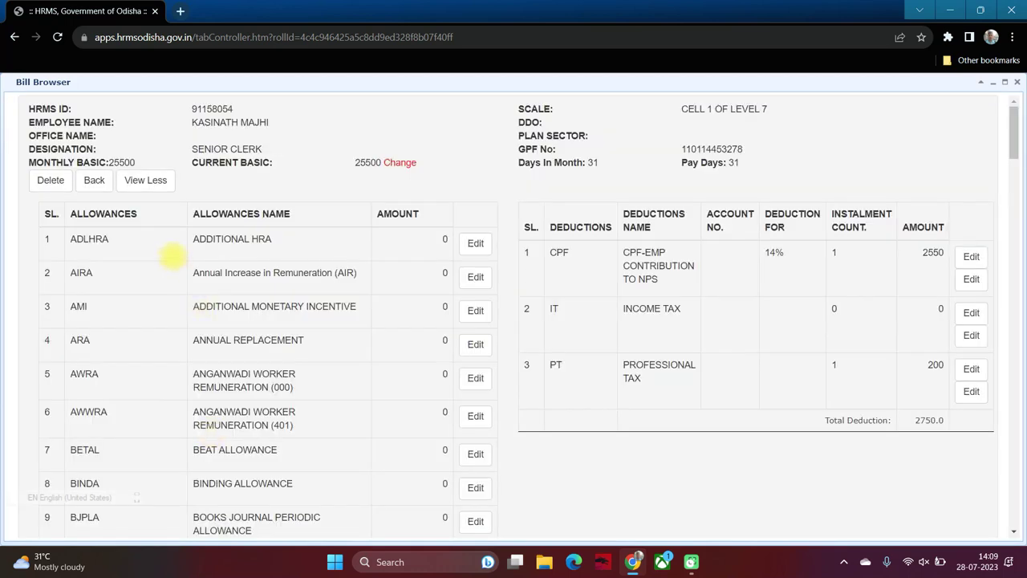
click(146, 179)
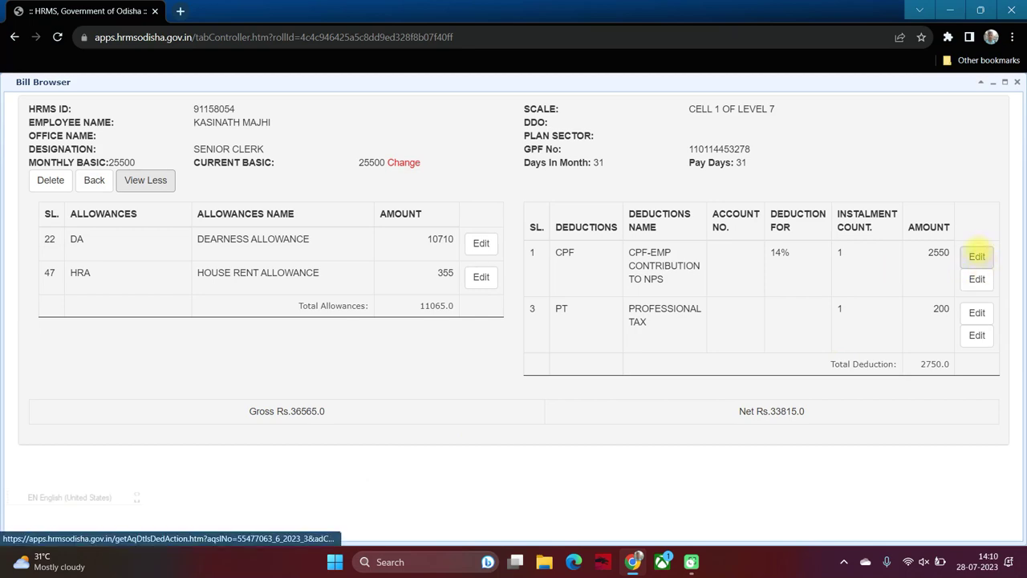
- Set the amount of the senior clerk's CPF deduction to 3621
click(977, 256)
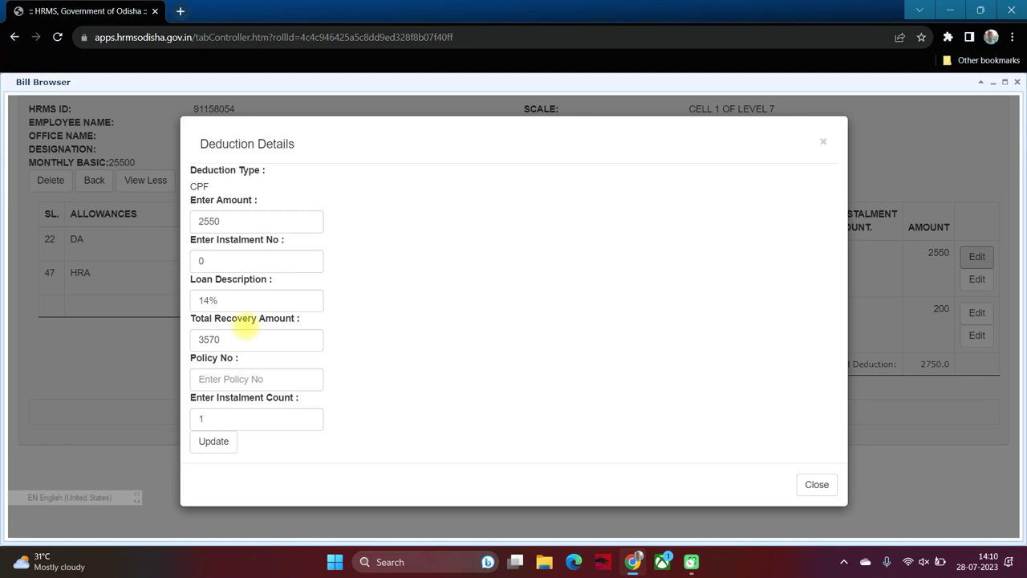
click(240, 212)
key(BackSpace)
key(BackSpace)
key(BackSpace)
key(BackSpace)
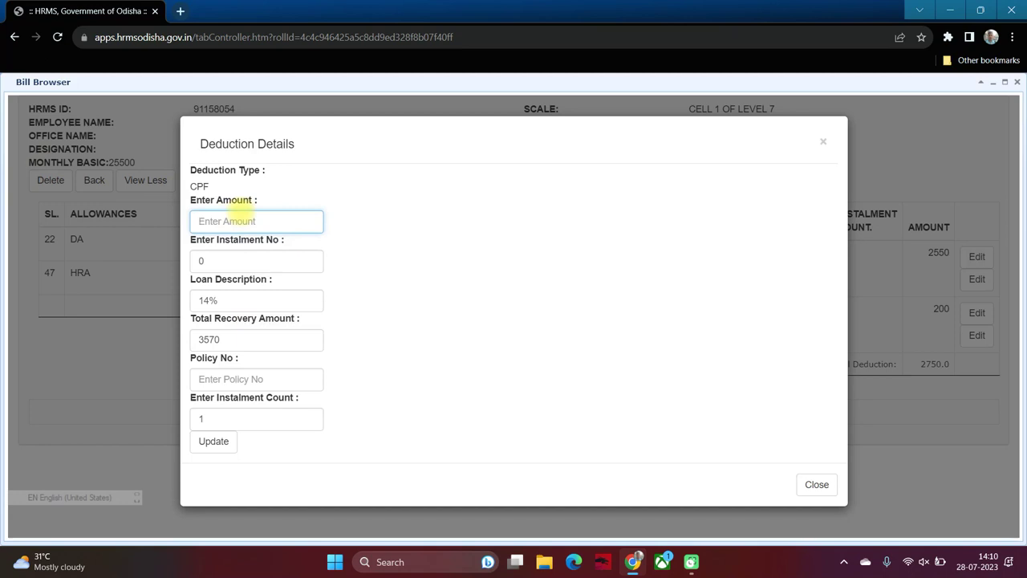
text(3621)
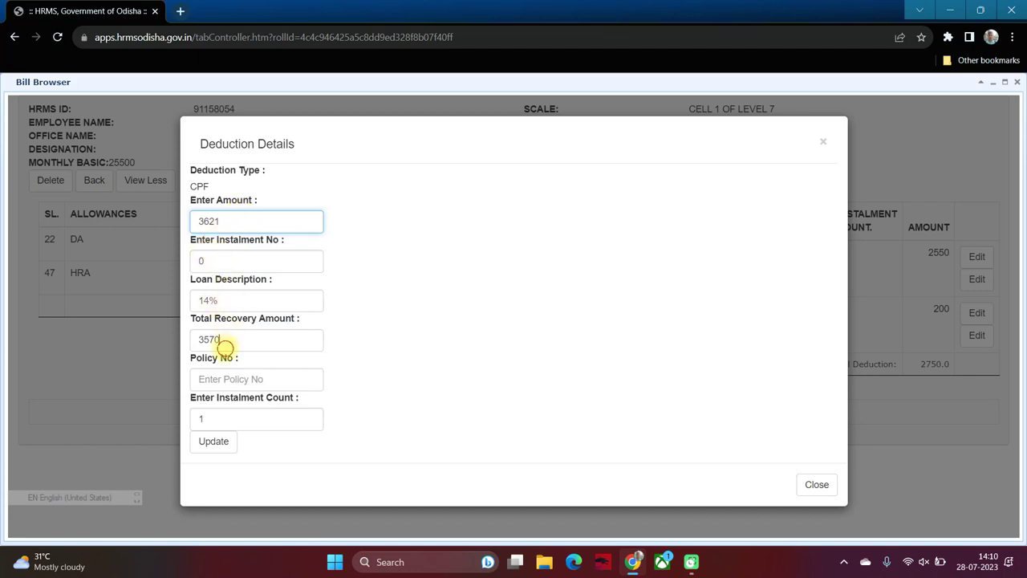
- Set the CPF deduction's total recovery amount to 5069 and save the deduction details
click(218, 339)
key(BackSpace)
key(BackSpace)
key(BackSpace)
key(BackSpace)
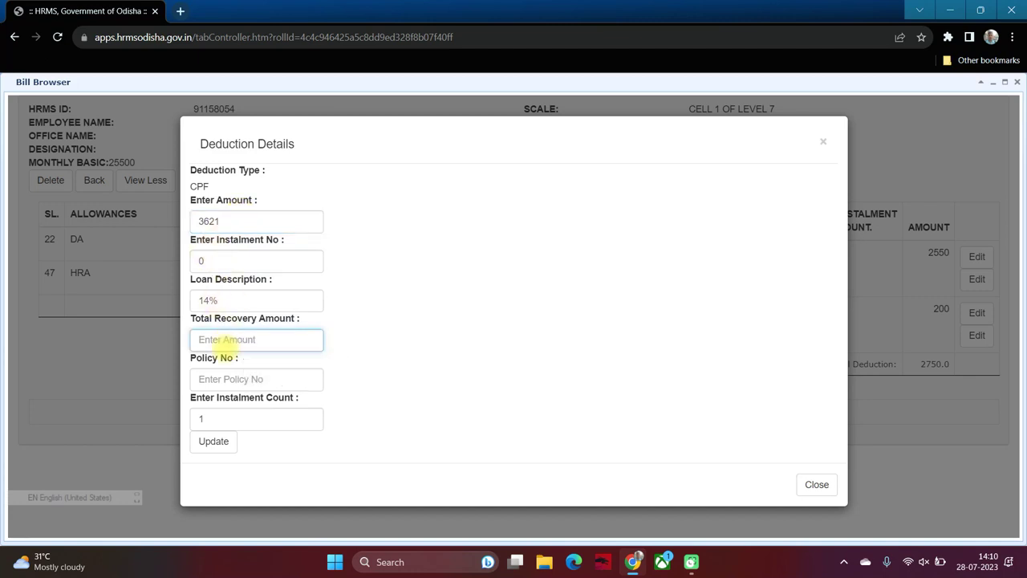
text(5069)
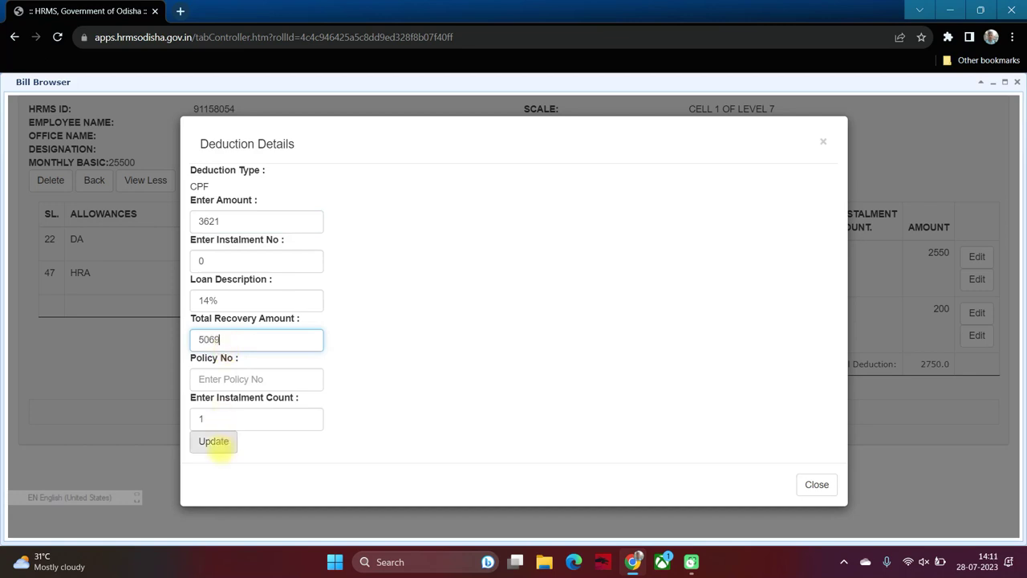
click(214, 442)
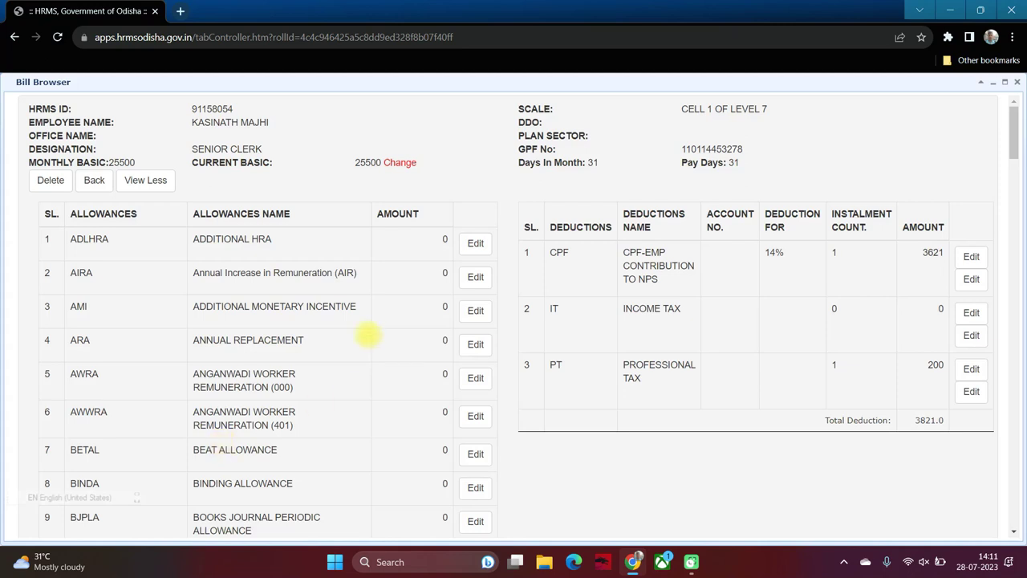
- Review the senior clerk's non-zero entries and open the pay record of the first junior clerk in the roll for editing
click(153, 180)
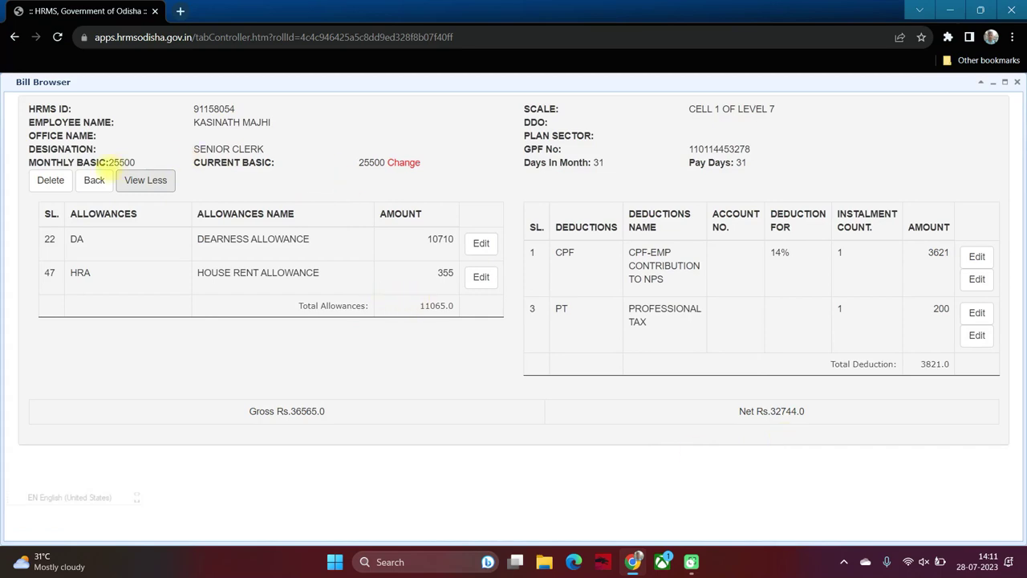
click(94, 179)
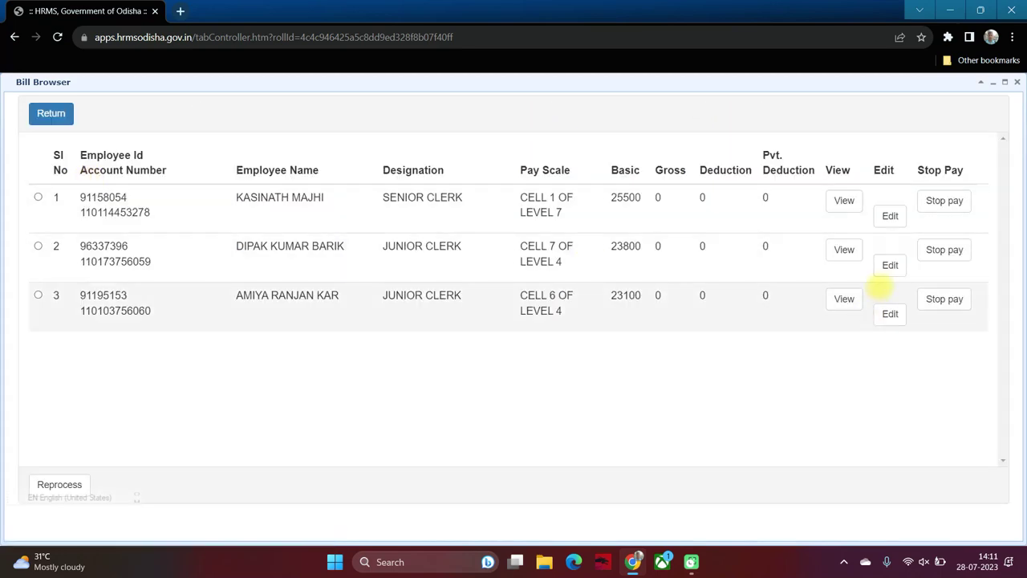
click(888, 266)
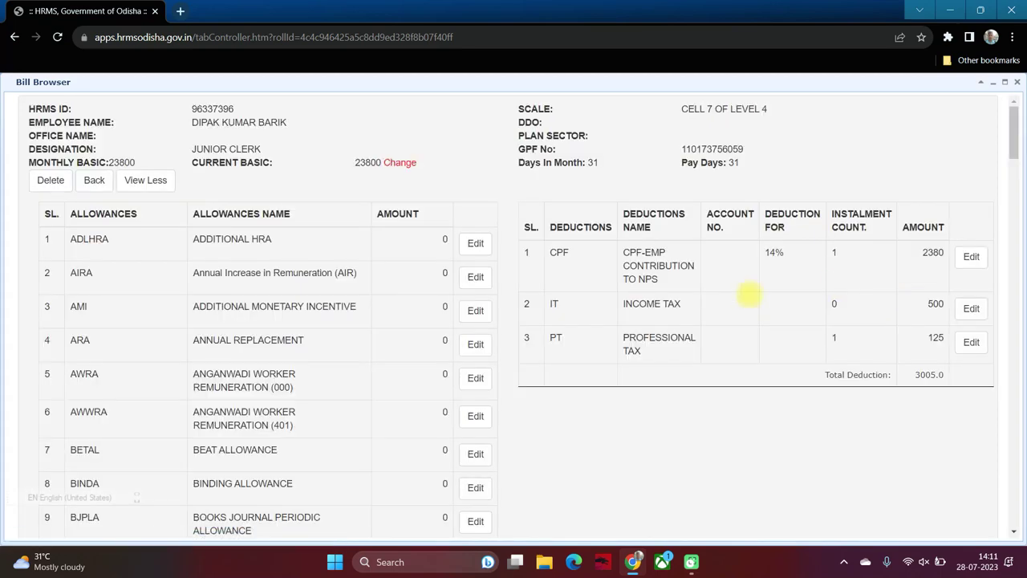
- Set the first junior clerk's income tax deduction to 0 and save the deduction details
click(971, 308)
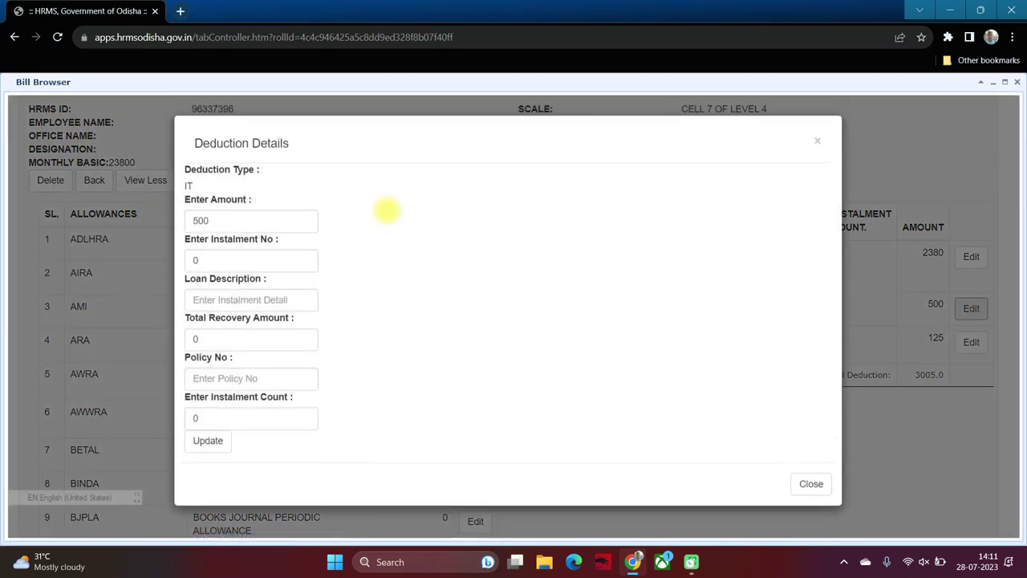
click(230, 221)
key(BackSpace)
key(BackSpace)
key(BackSpace)
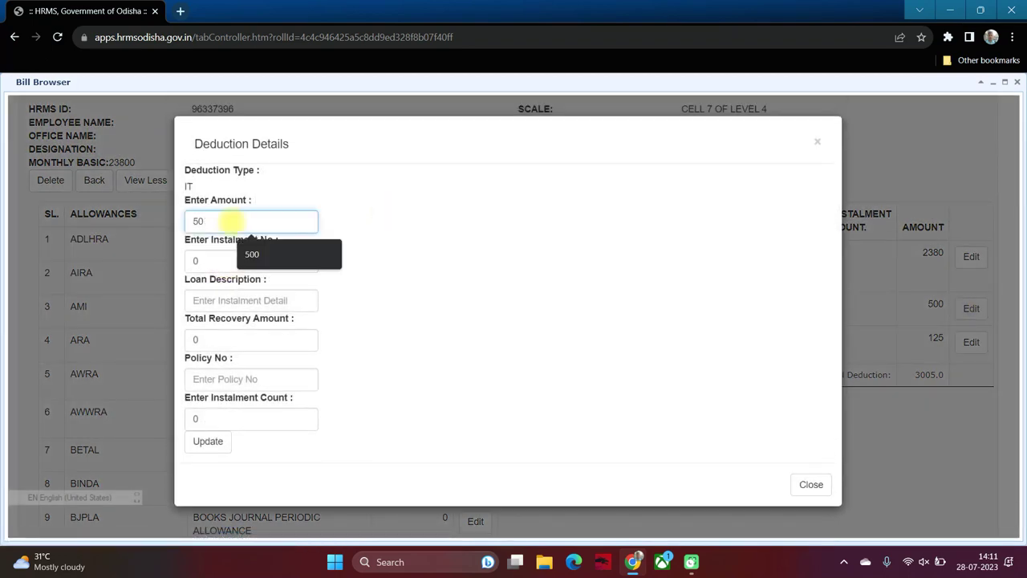
text(0)
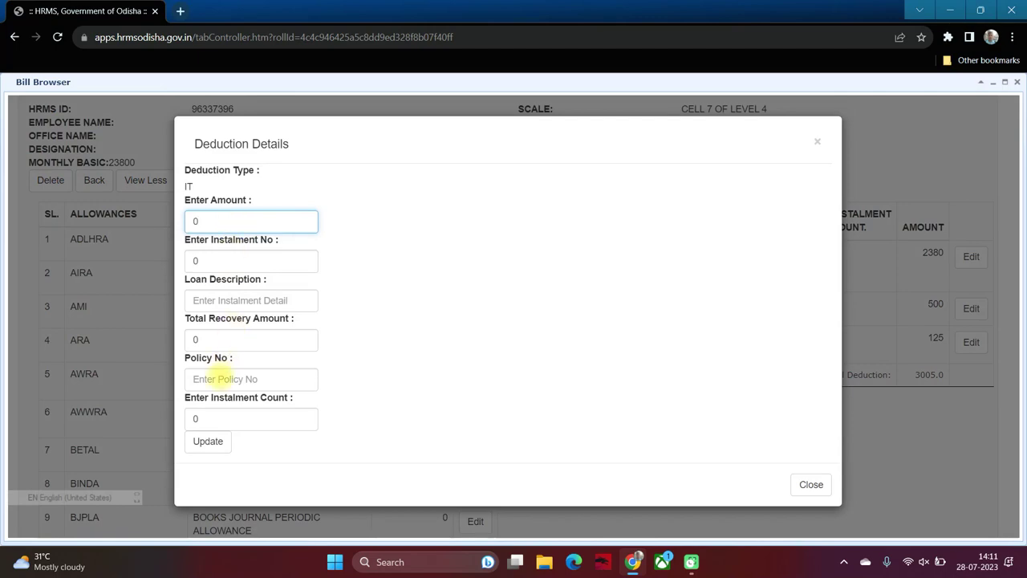
click(208, 440)
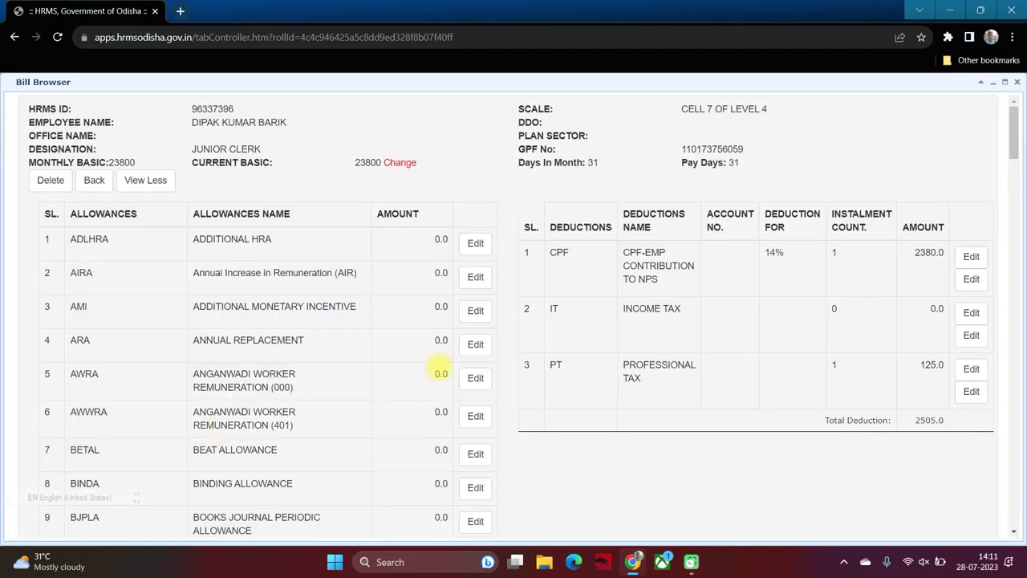
- Set the first junior clerk's dearness allowance to 9996 and save the allowance details
scroll(1016, 246, down, 5)
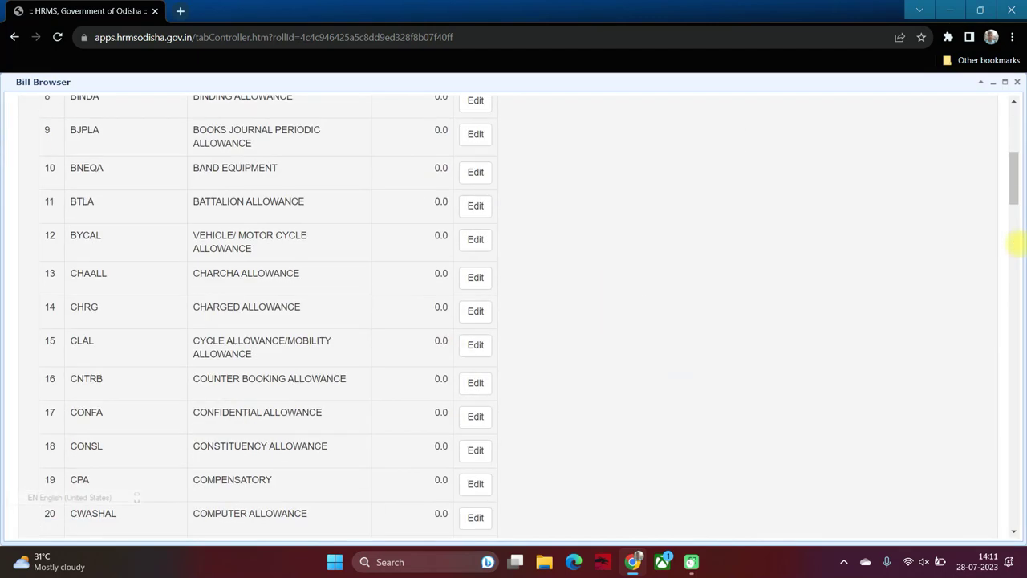
scroll(1015, 247, down, 5)
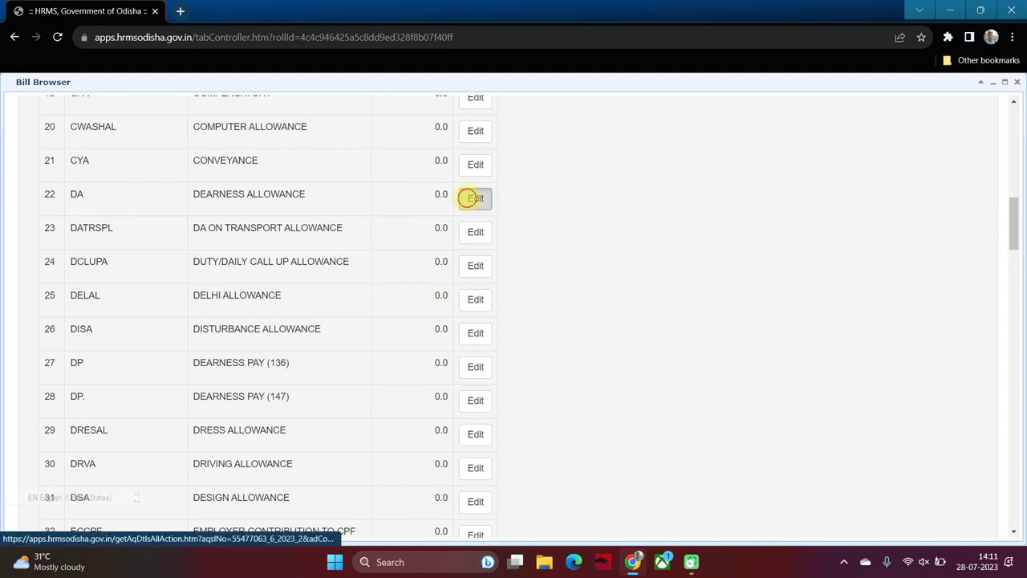
click(474, 198)
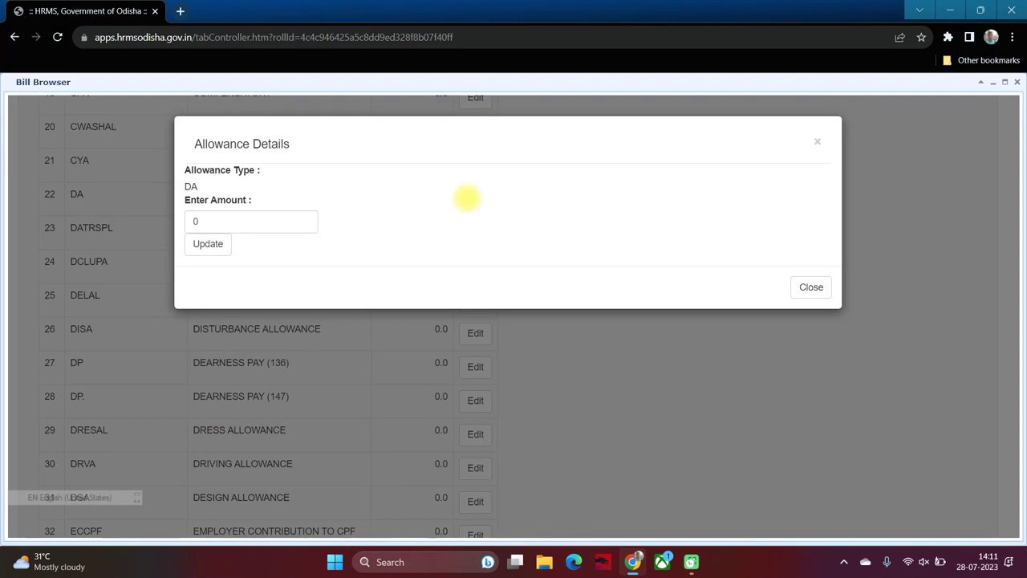
click(235, 223)
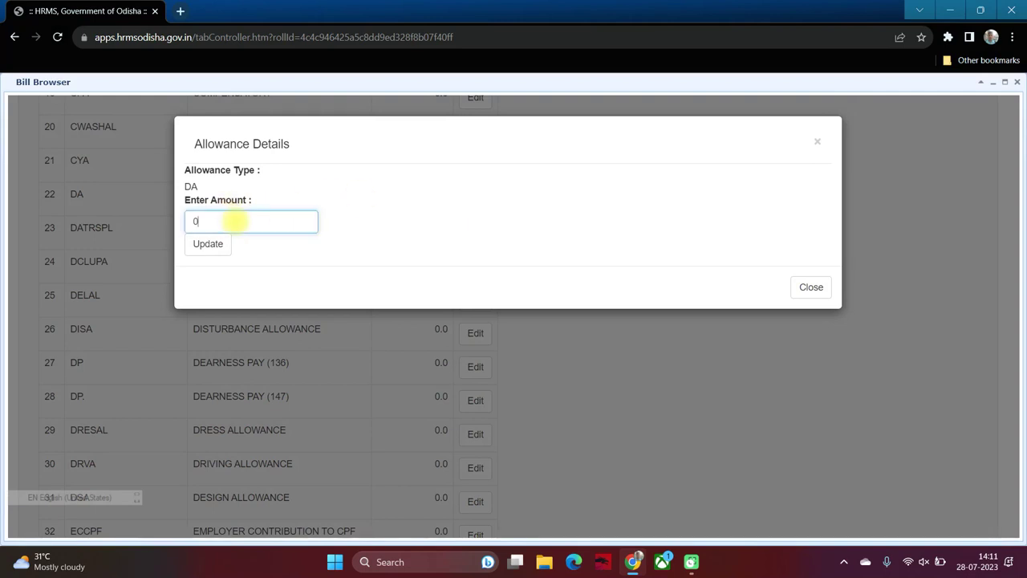
key(BackSpace)
text(9996)
click(206, 242)
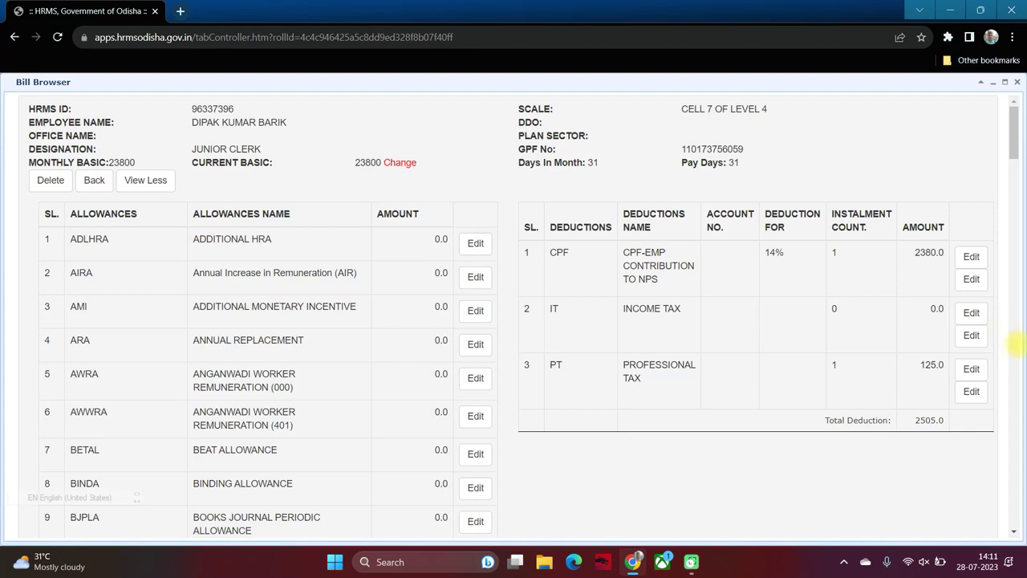
- Set the first junior clerk's professional tax deduction to 200 and save it
click(972, 369)
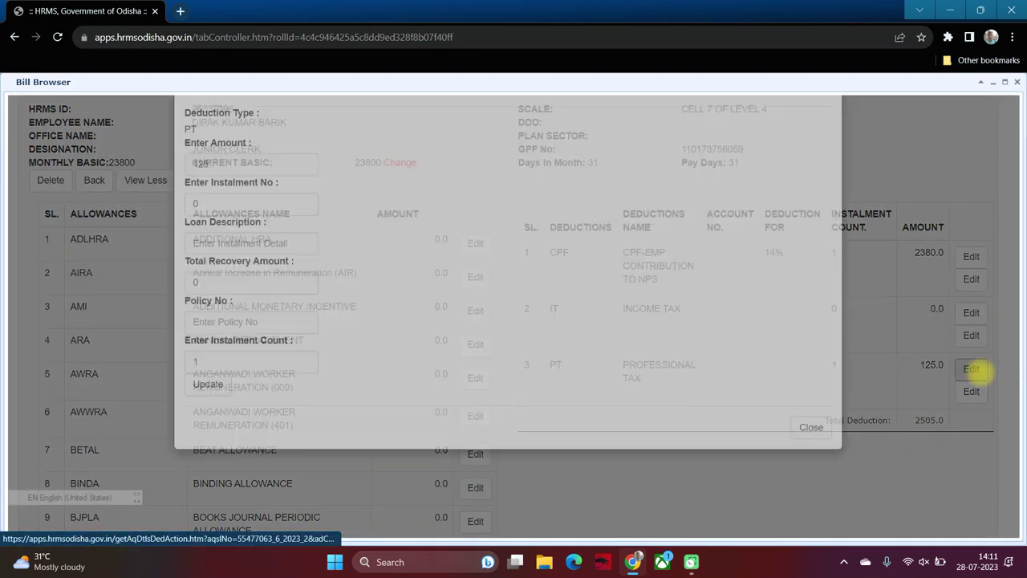
click(225, 221)
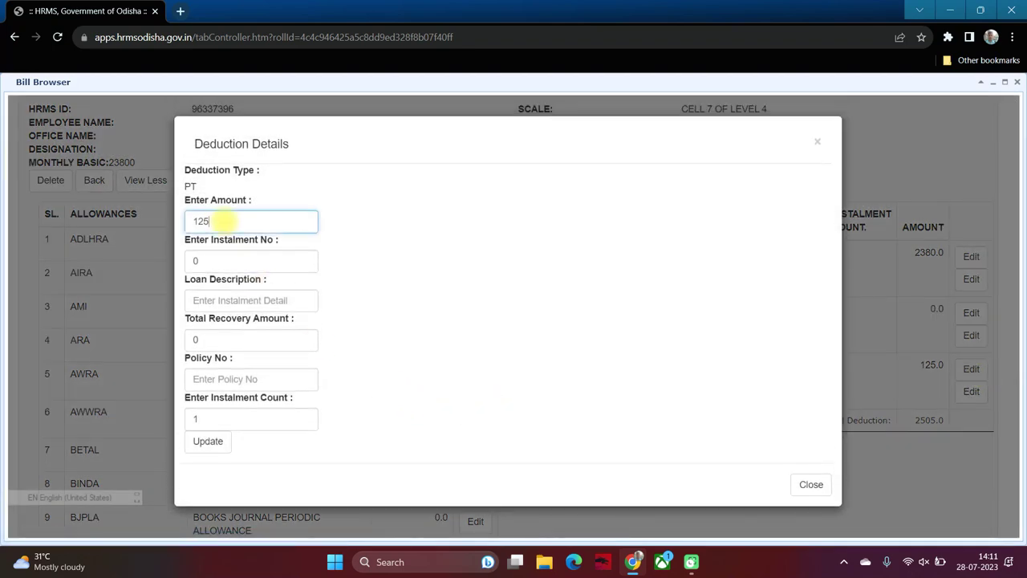
key(BackSpace)
key(BackSpace)
key(BackSpace)
text(2)
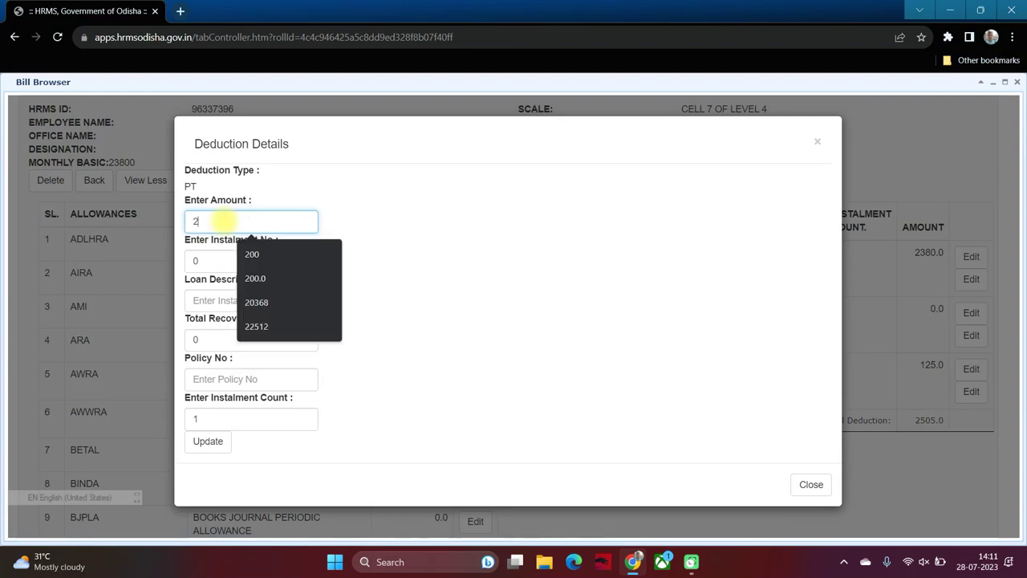
text(00)
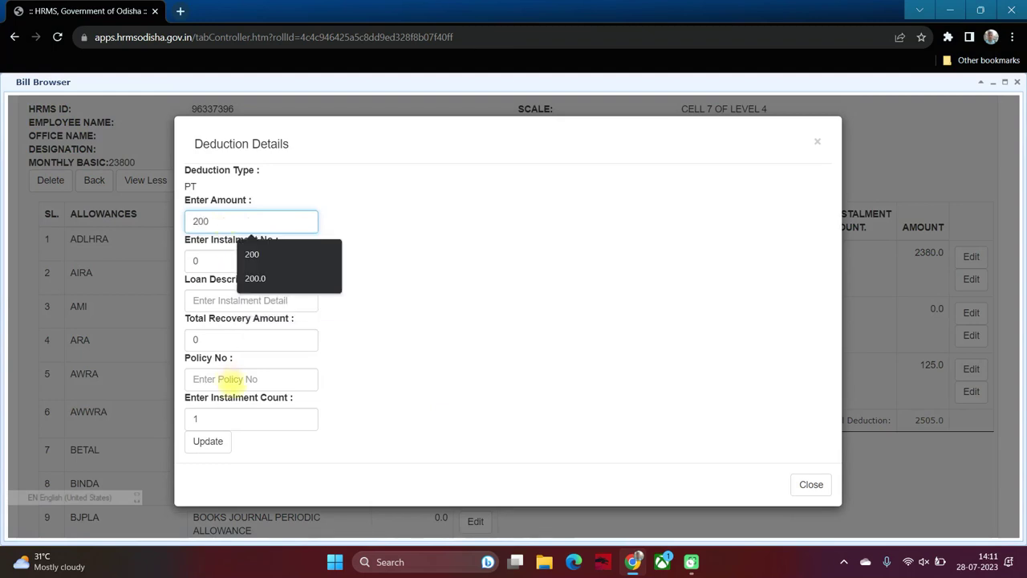
click(208, 441)
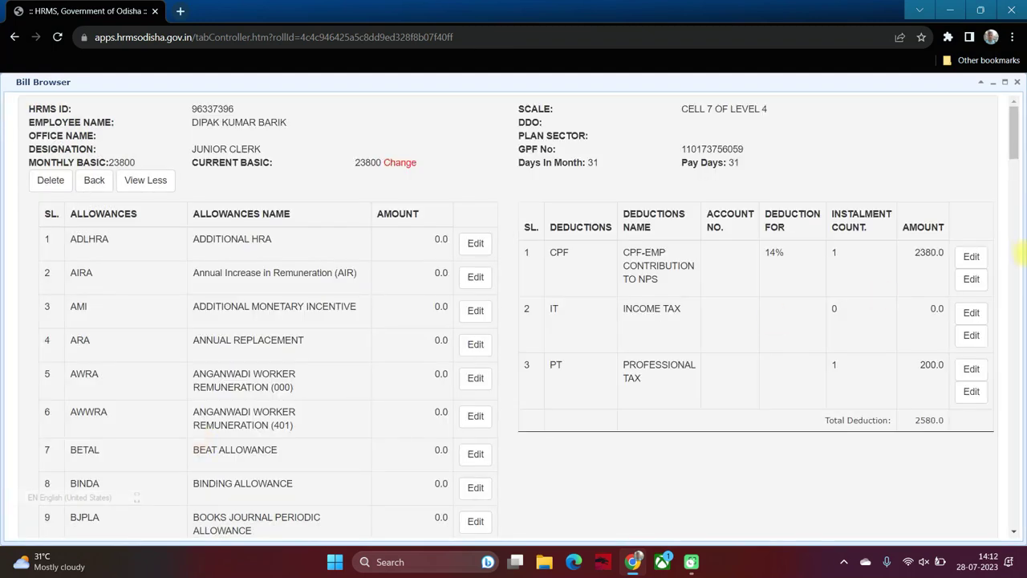
- Set the first junior clerk's house rent allowance to 355, save it, and reduce the record to its non-zero entries
scroll(1009, 305, down, 1)
scroll(1013, 308, down, 6)
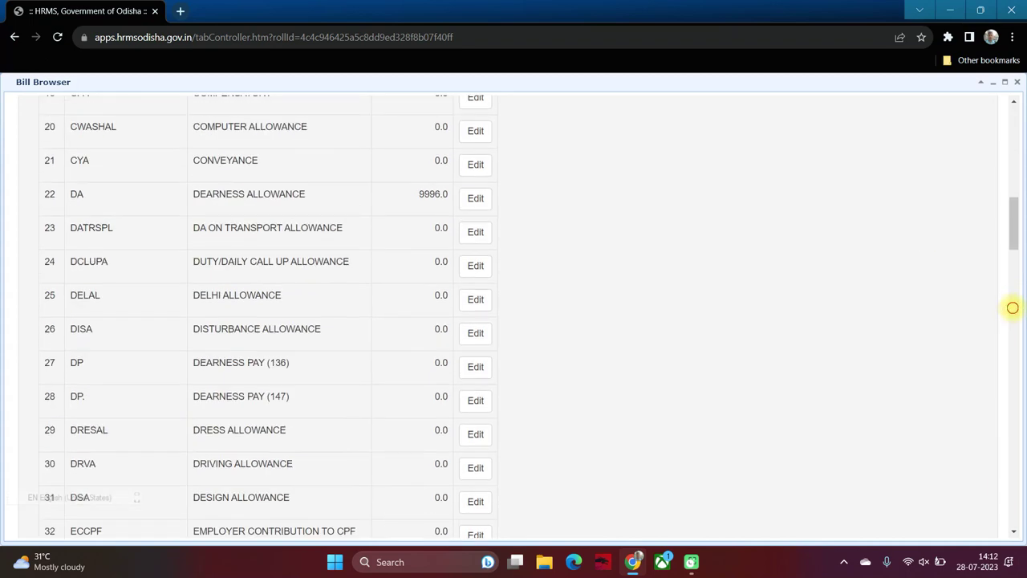
scroll(1012, 308, down, 9)
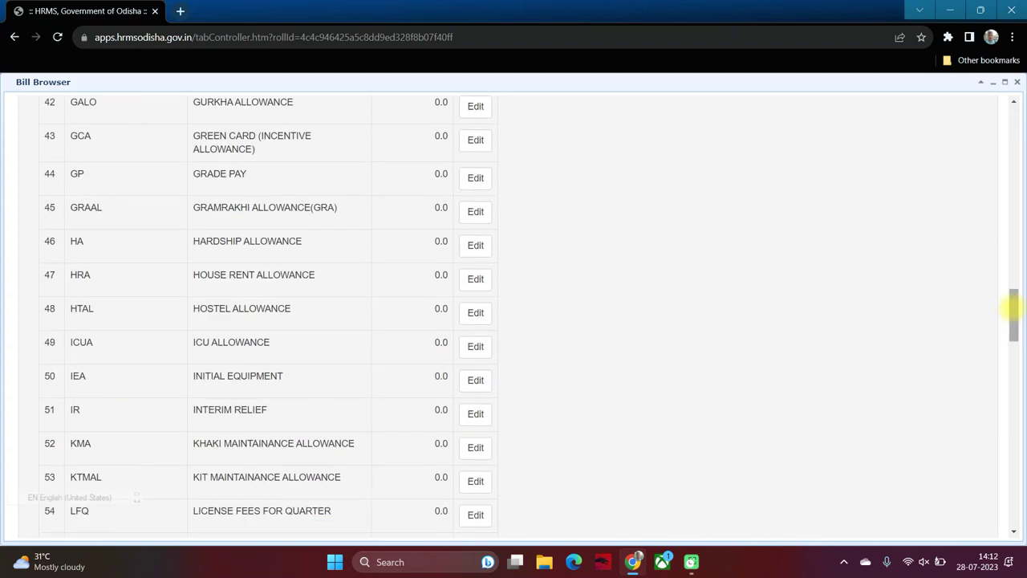
click(469, 277)
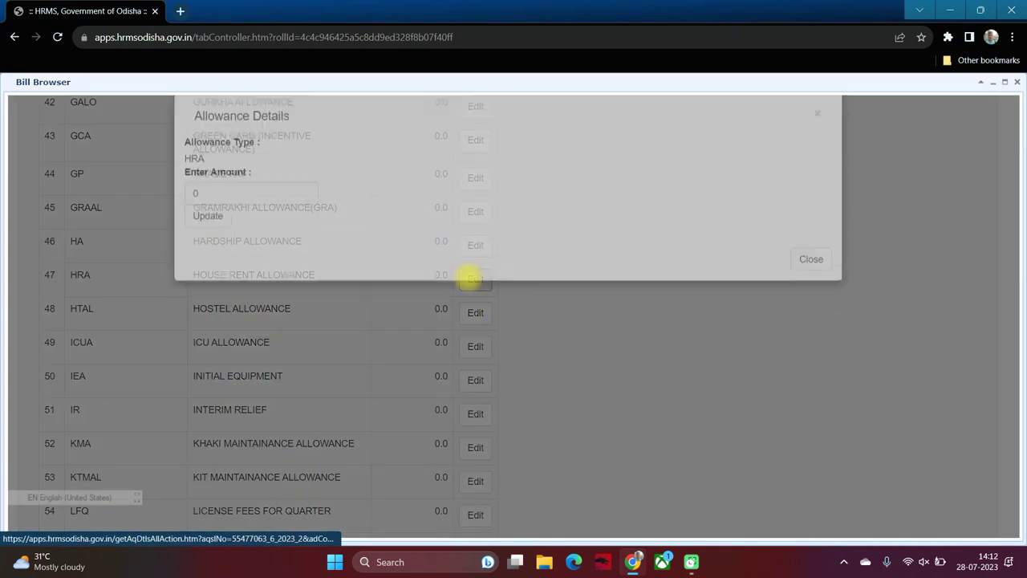
click(213, 221)
key(BackSpace)
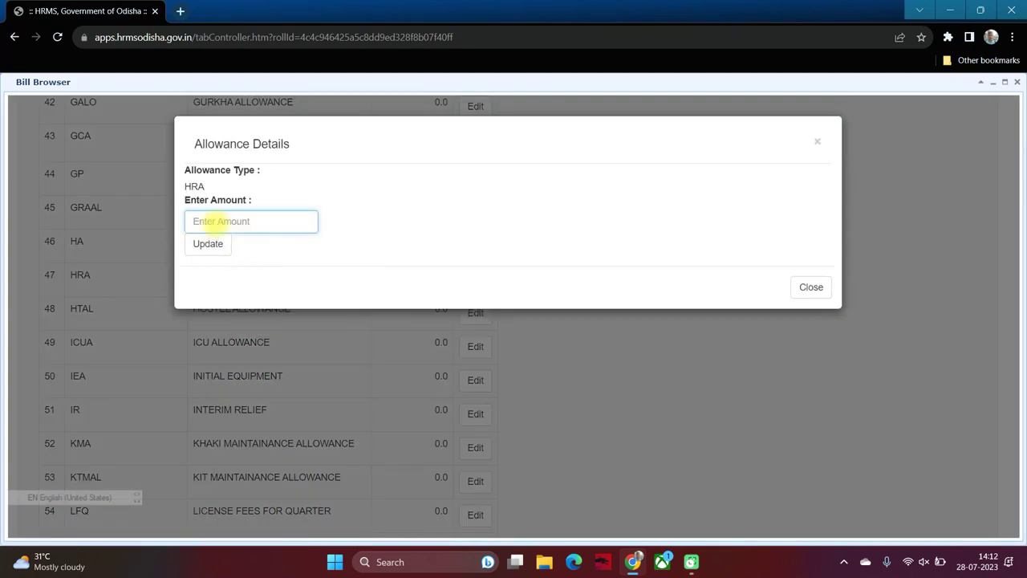
text(300)
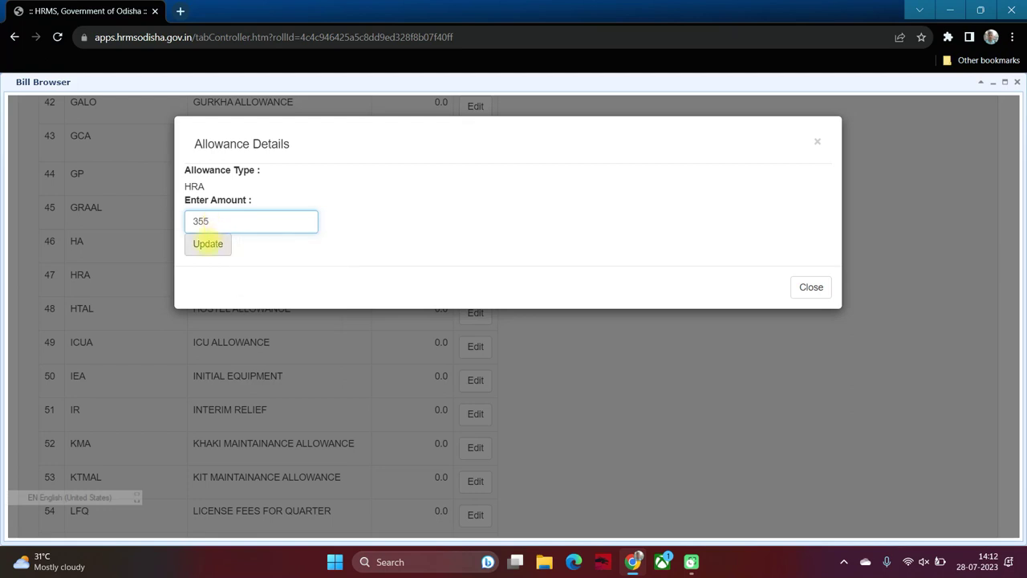
click(207, 243)
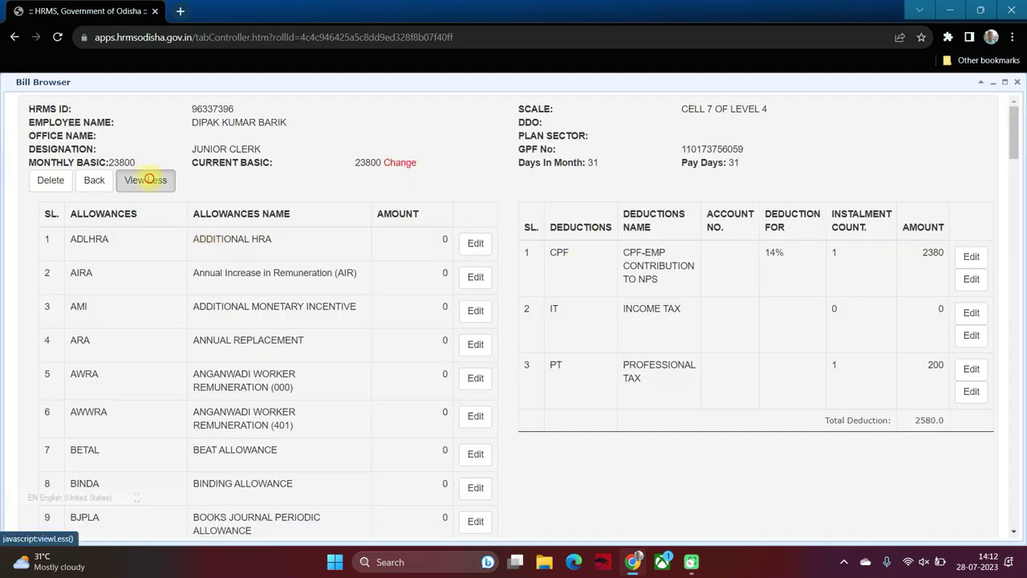
click(145, 180)
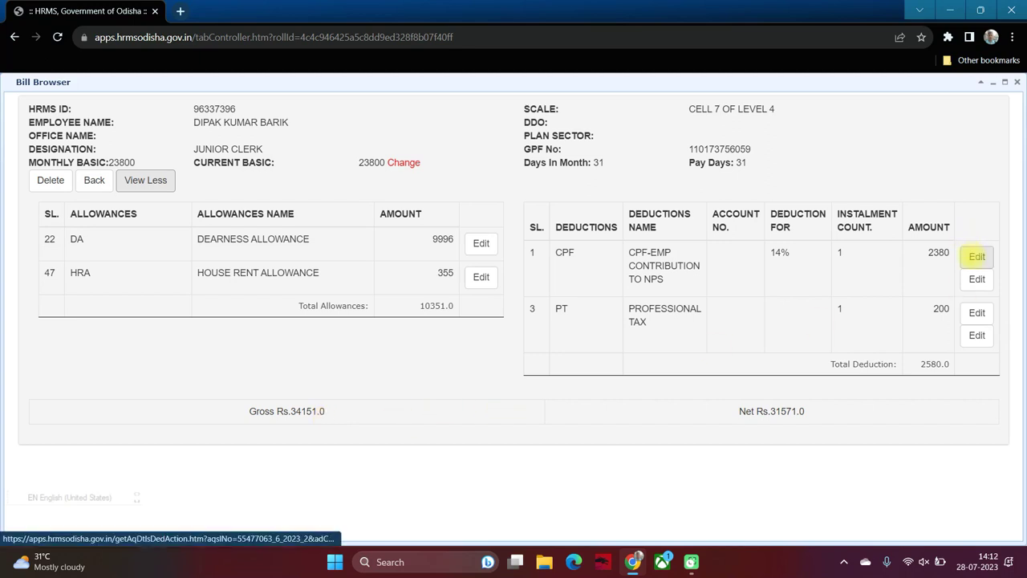
- Set the amount of the first junior clerk's CPF deduction to 3380
click(977, 256)
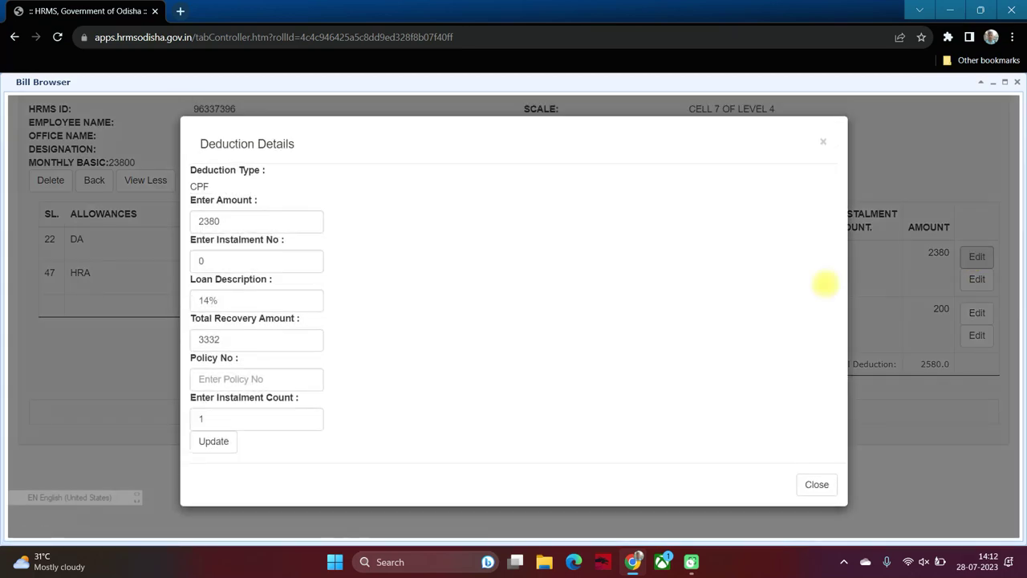
click(255, 222)
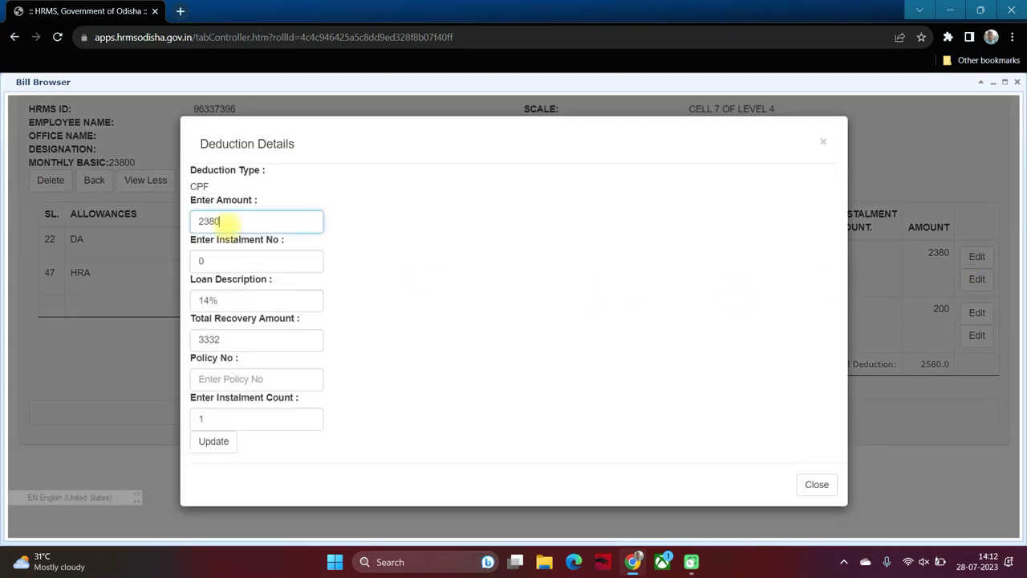
key(BackSpace)
key(BackSpace)
key(BackSpace)
key(BackSpace)
text(3380)
- Set the CPF deduction's total recovery amount to 4731 and save the deduction details
click(234, 337)
key(BackSpace)
key(BackSpace)
key(BackSpace)
key(BackSpace)
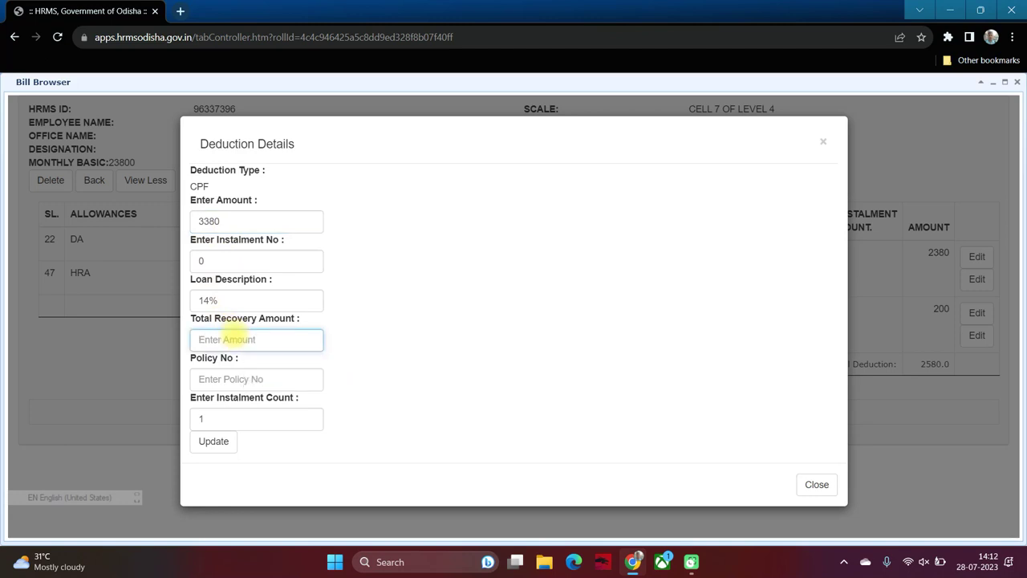
text(4731)
click(213, 440)
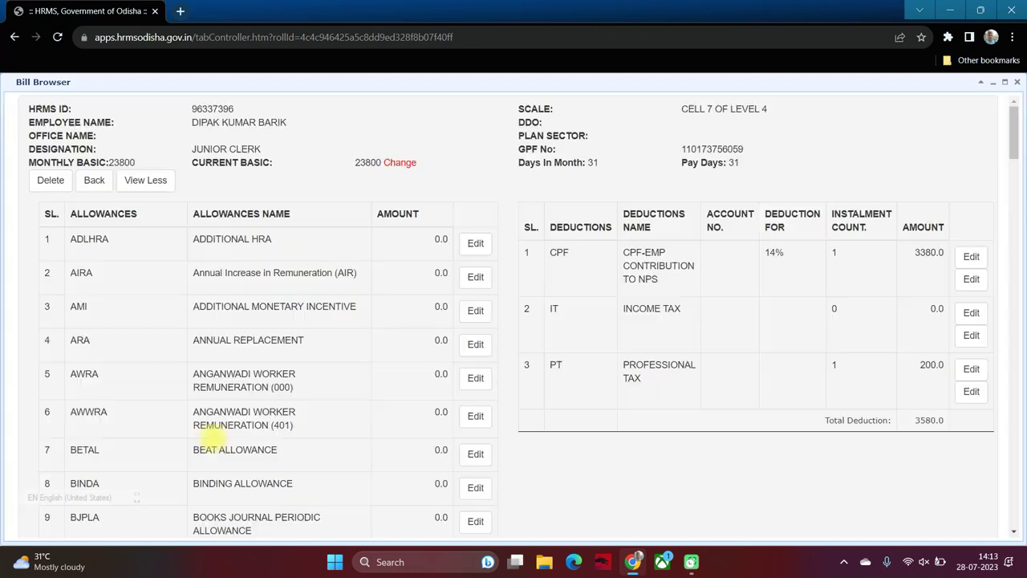
- Review the first junior clerk's non-zero entries and open the pay record of the second junior clerk in the roll for editing
click(154, 180)
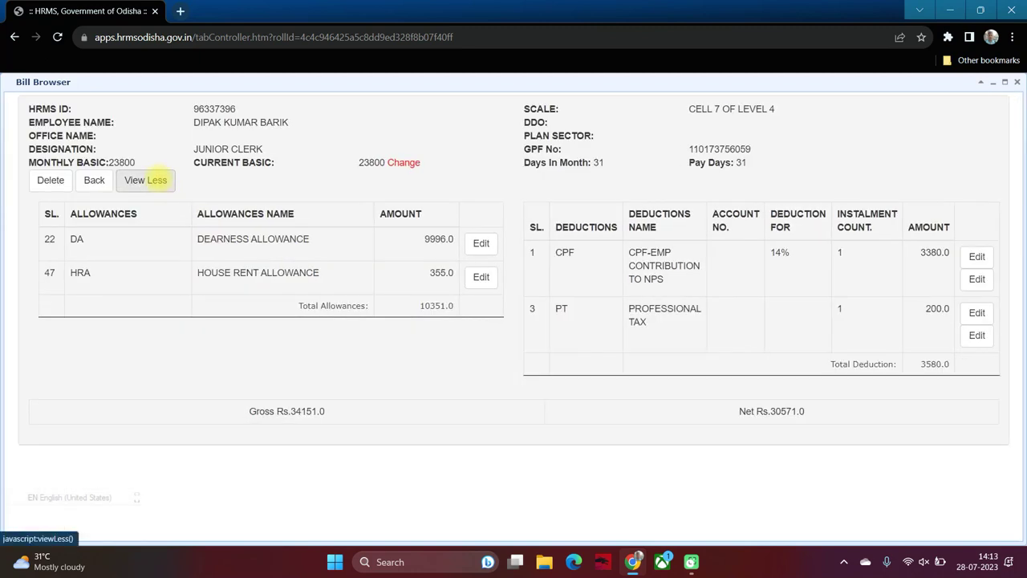
click(93, 179)
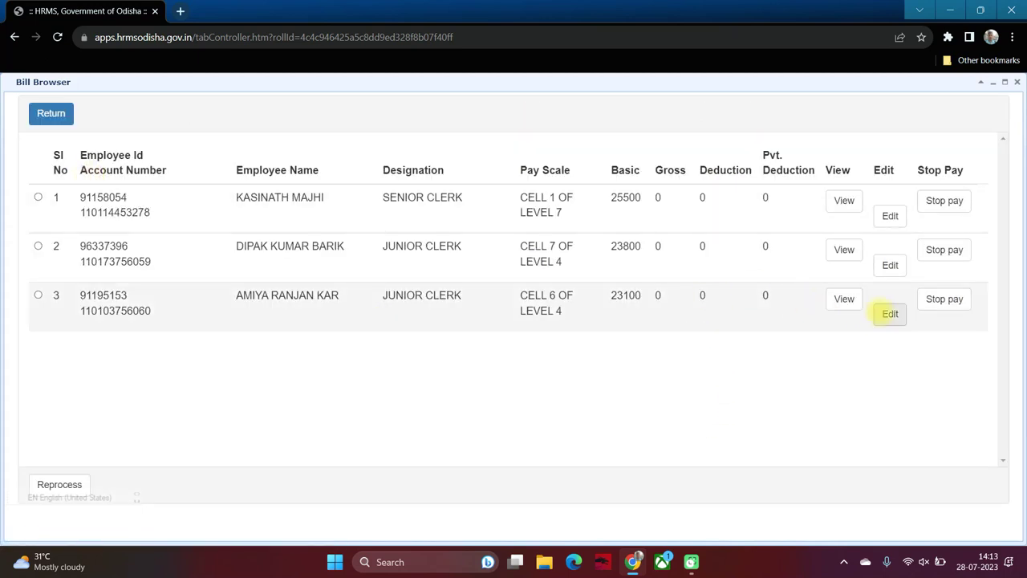
click(890, 313)
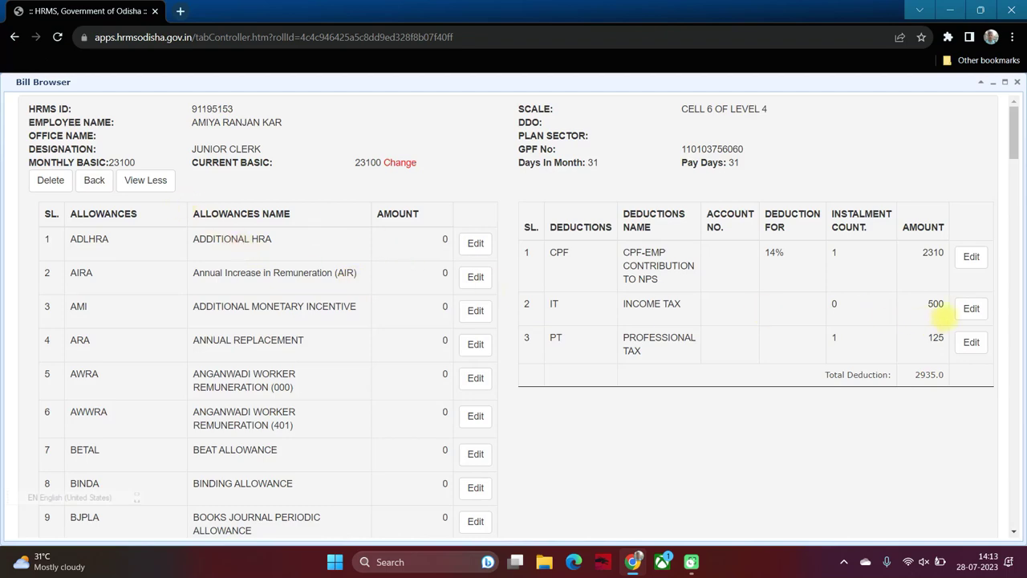
- Set the second junior clerk's income tax deduction to 0 and save the deduction details
click(967, 309)
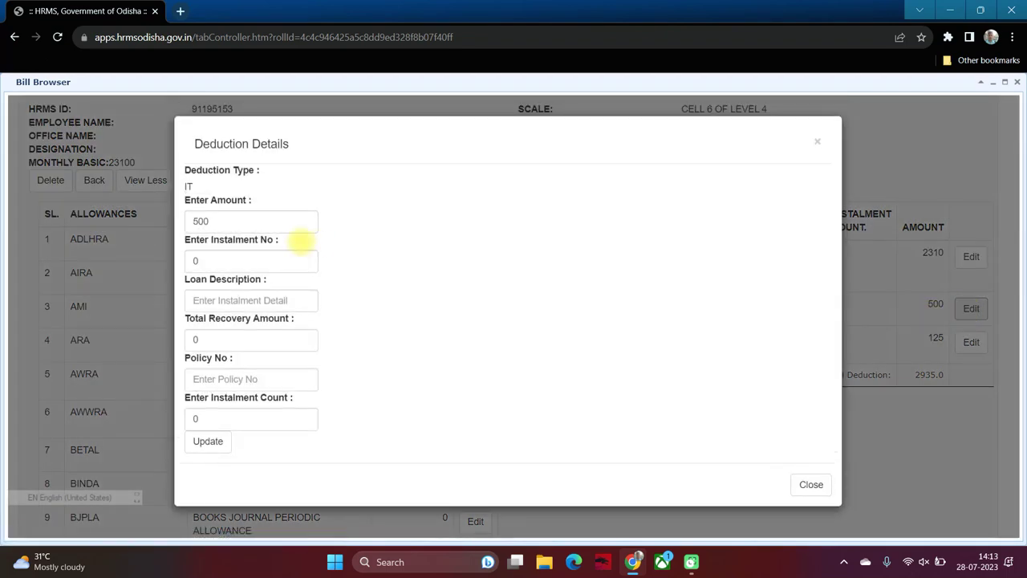
click(280, 222)
key(BackSpace)
key(BackSpace)
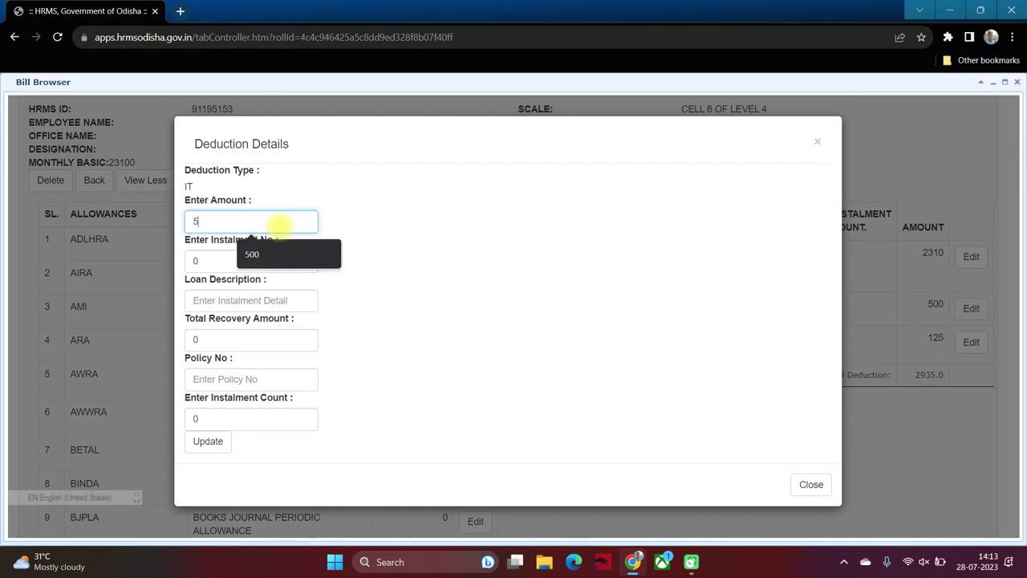
key(BackSpace)
text(0)
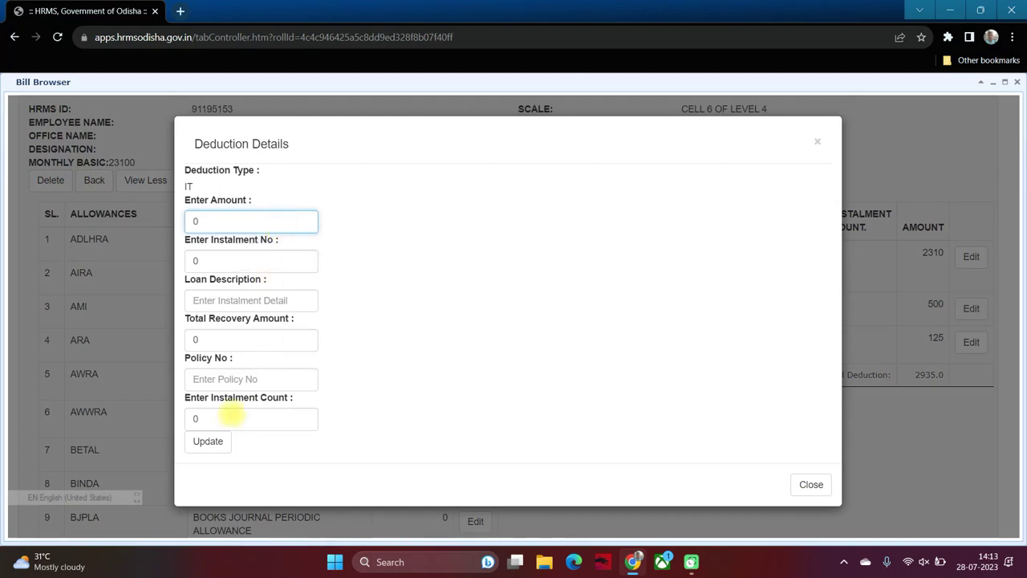
click(208, 441)
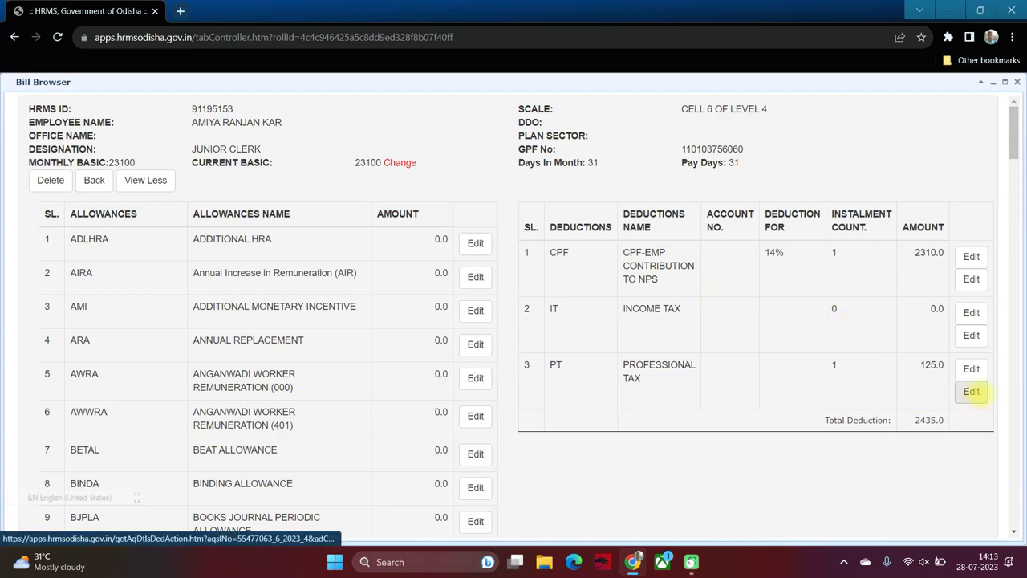
- Set the second junior clerk's professional tax deduction to 200 and save the deduction details
click(971, 391)
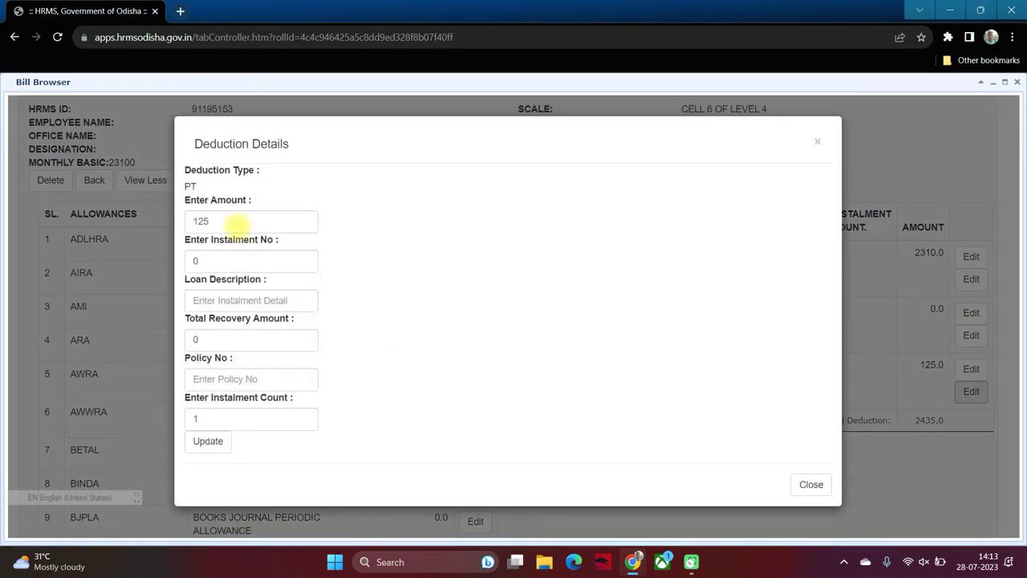
click(238, 224)
key(BackSpace)
key(BackSpace)
key(BackSpace)
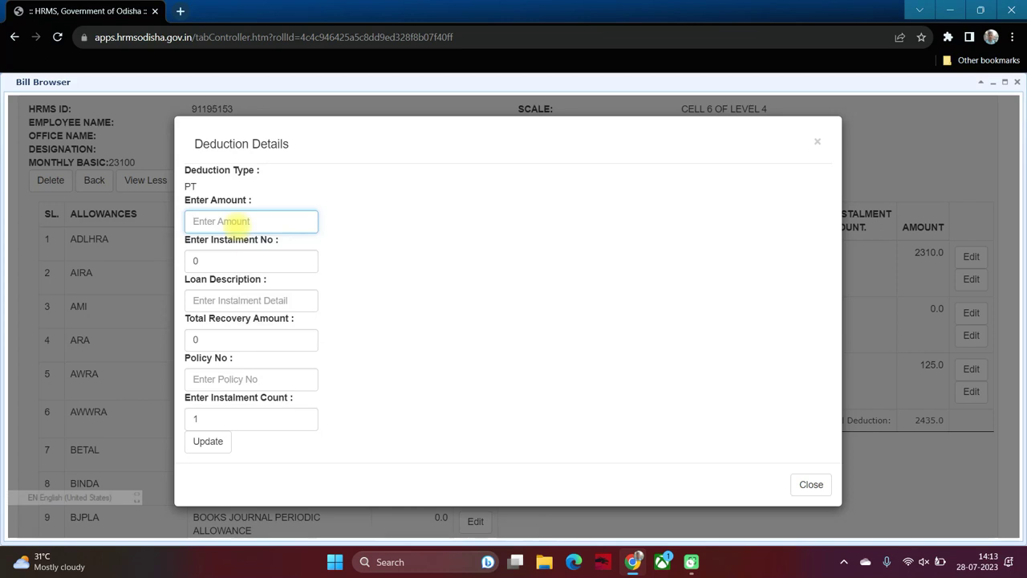
text(200)
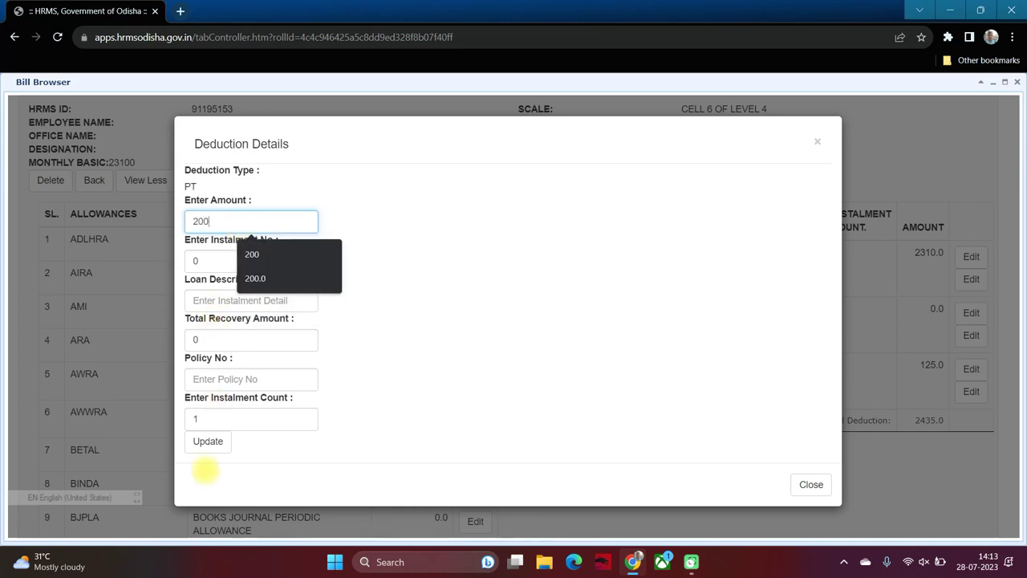
click(207, 442)
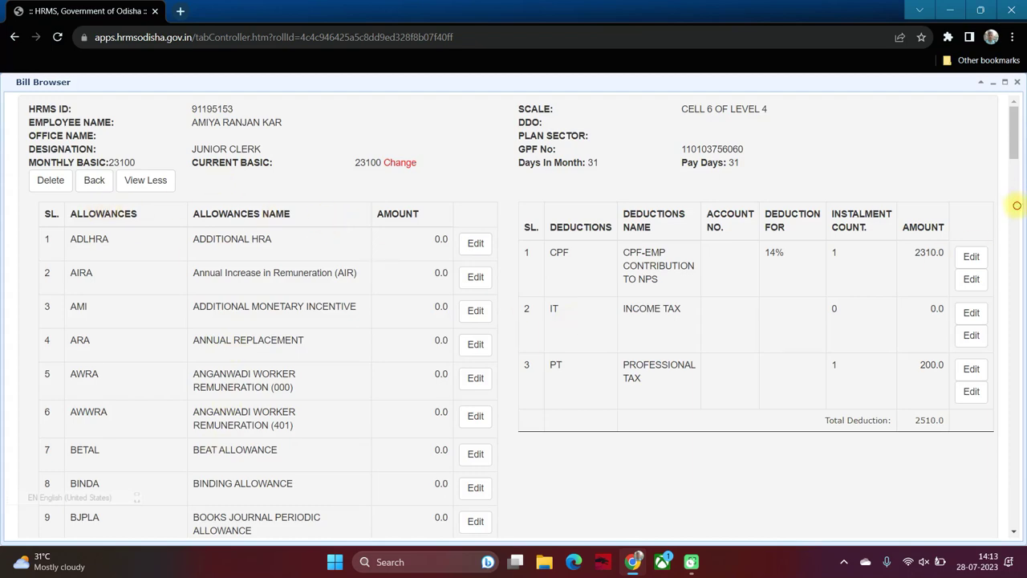
- Set the second junior clerk's dearness allowance (DA) to 9702 and save the allowance details
click(1015, 205)
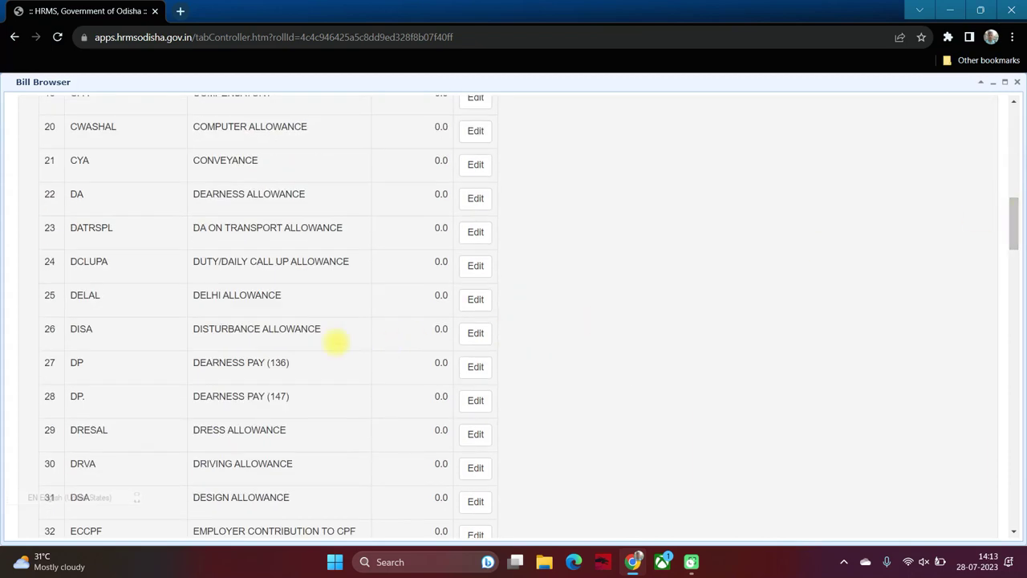
click(475, 198)
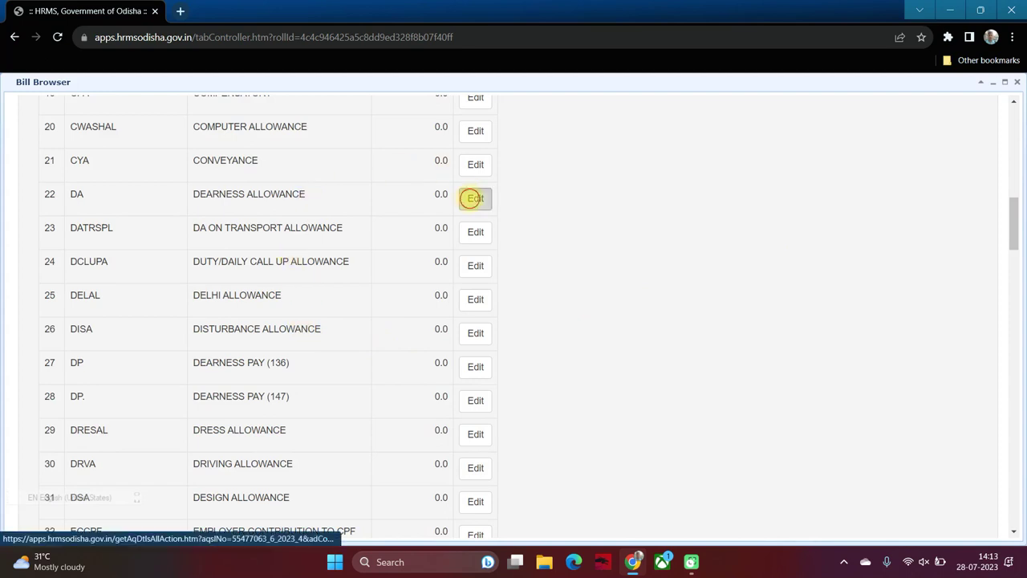
click(236, 220)
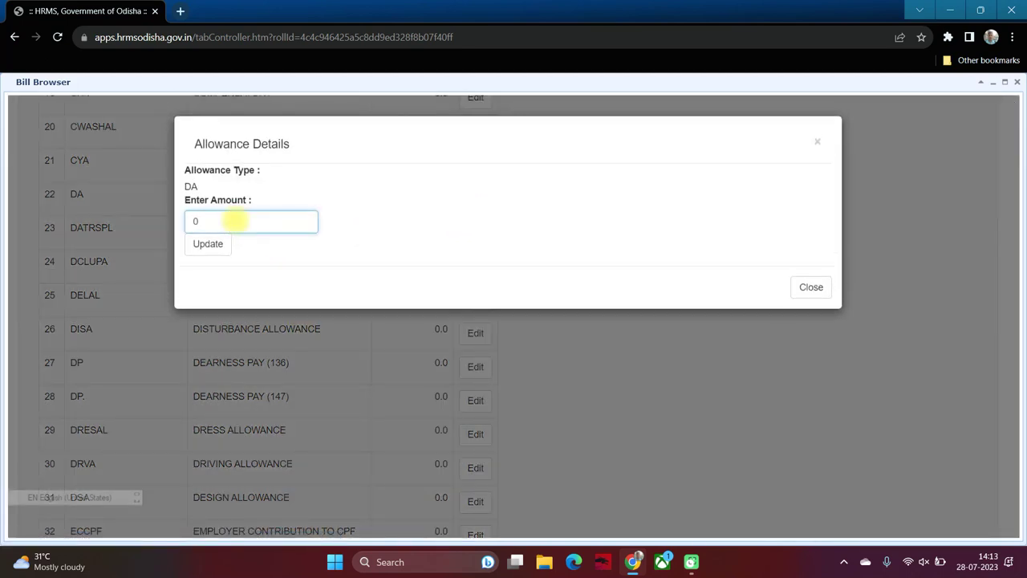
key(BackSpace)
text(9702)
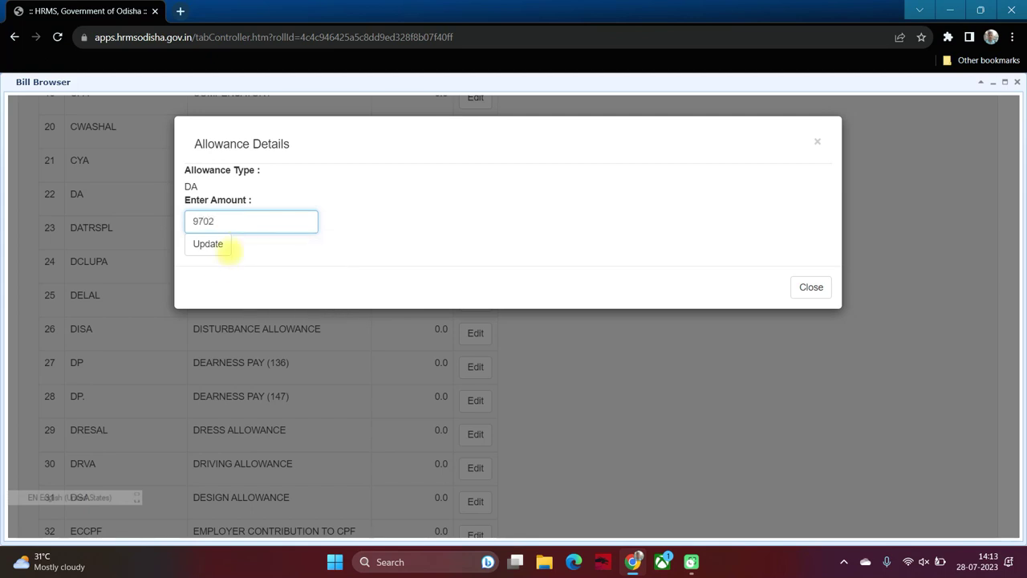
click(208, 243)
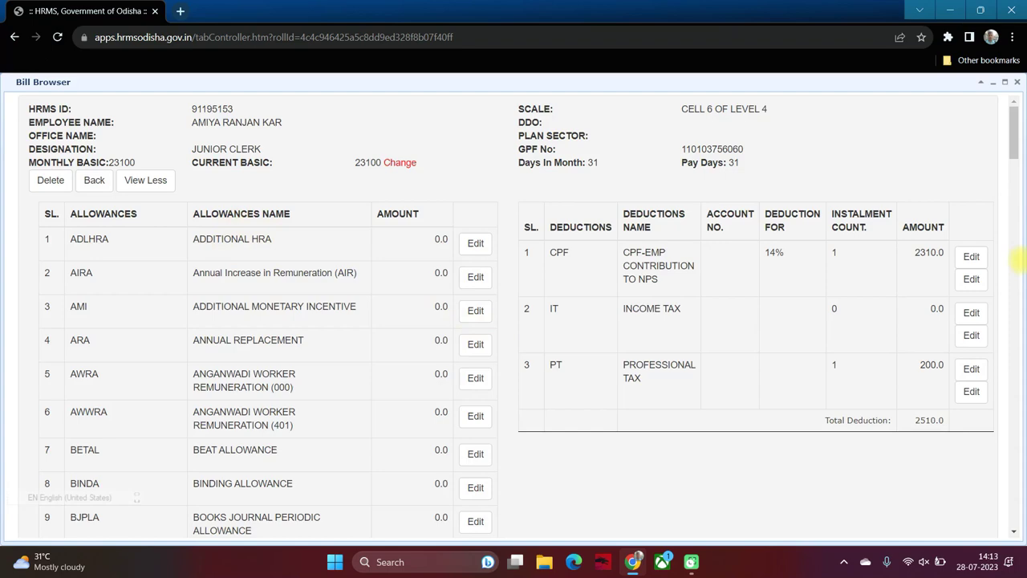
- Set the second junior clerk's house rent allowance (HRA) to 355 and save the allowance details
scroll(1016, 265, down, 10)
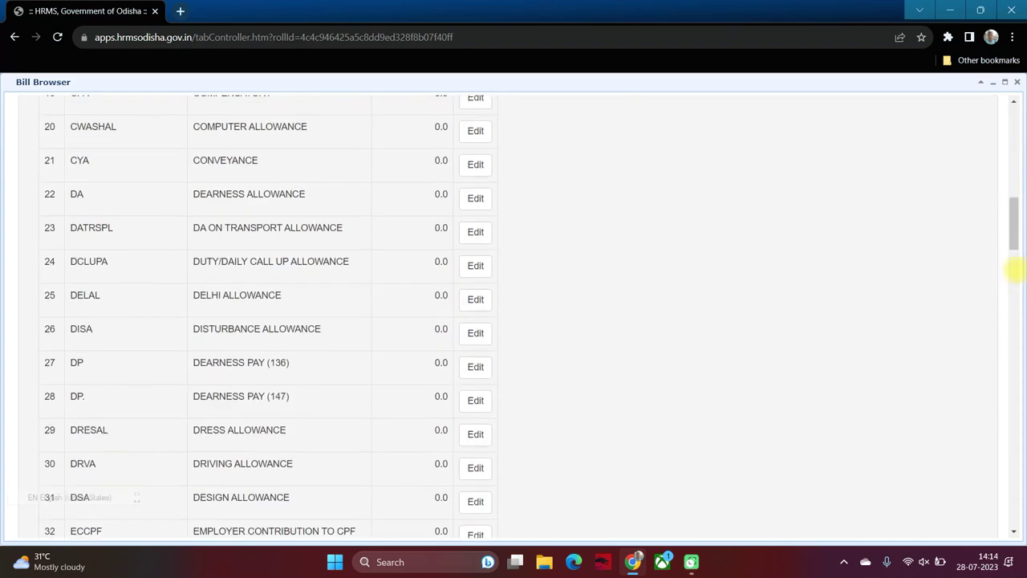
scroll(1016, 272, down, 5)
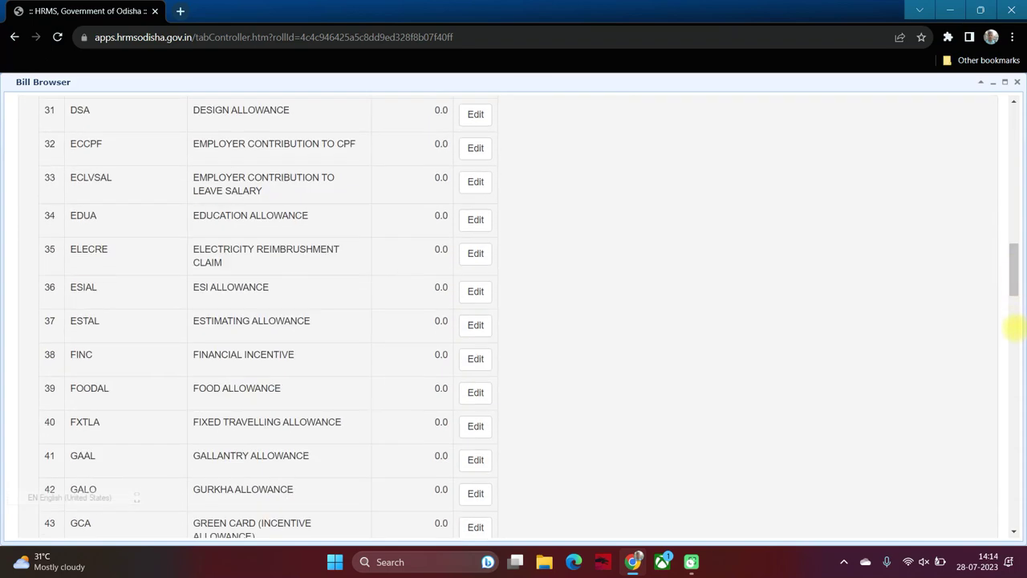
click(1015, 328)
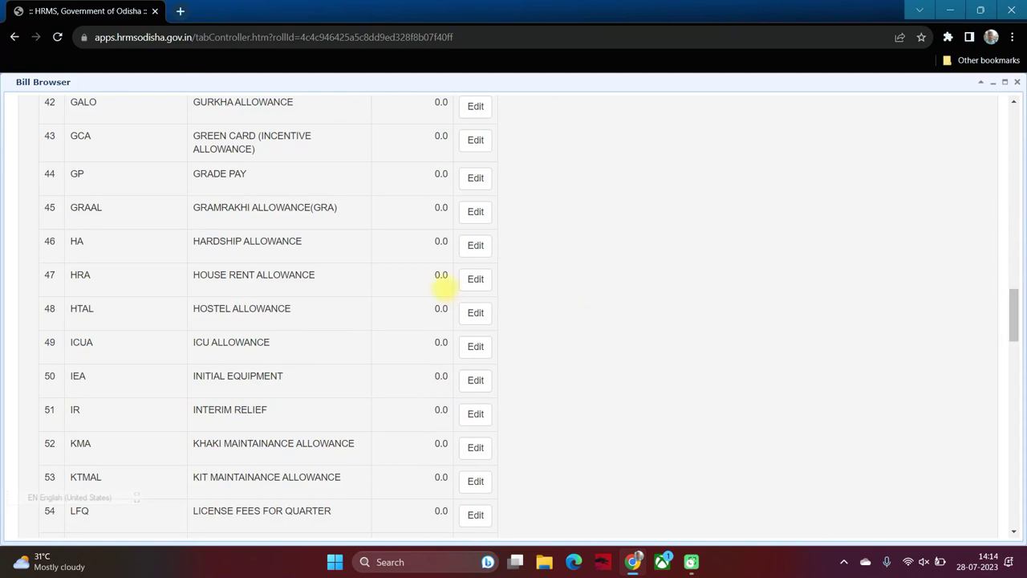
click(475, 278)
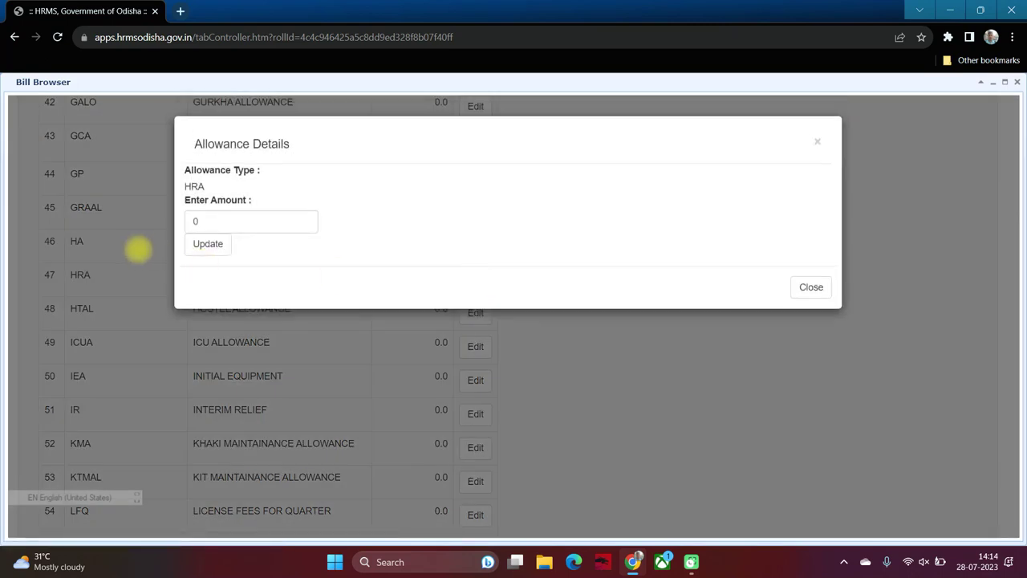
click(195, 221)
key(BackSpace)
text(355)
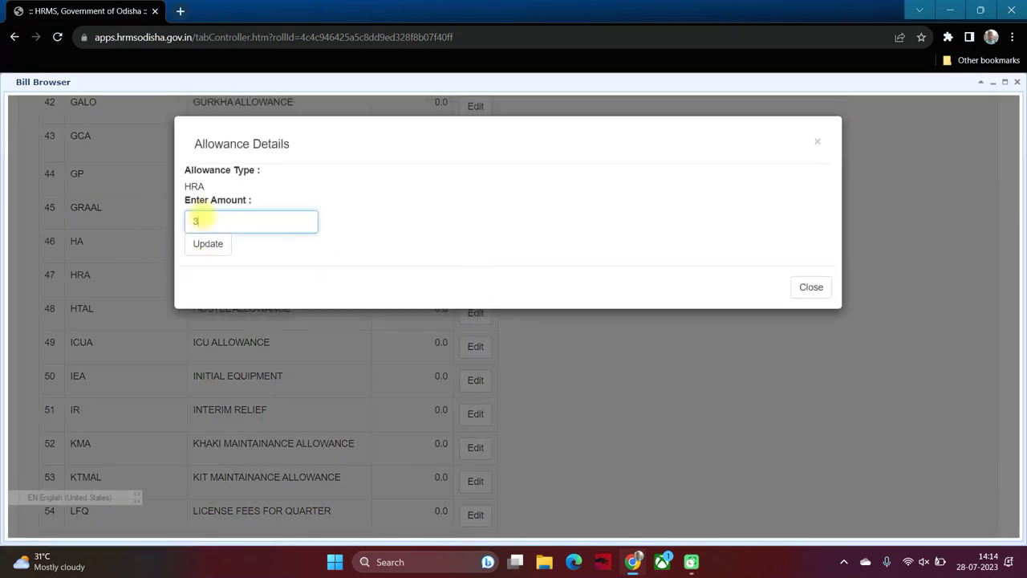
click(208, 243)
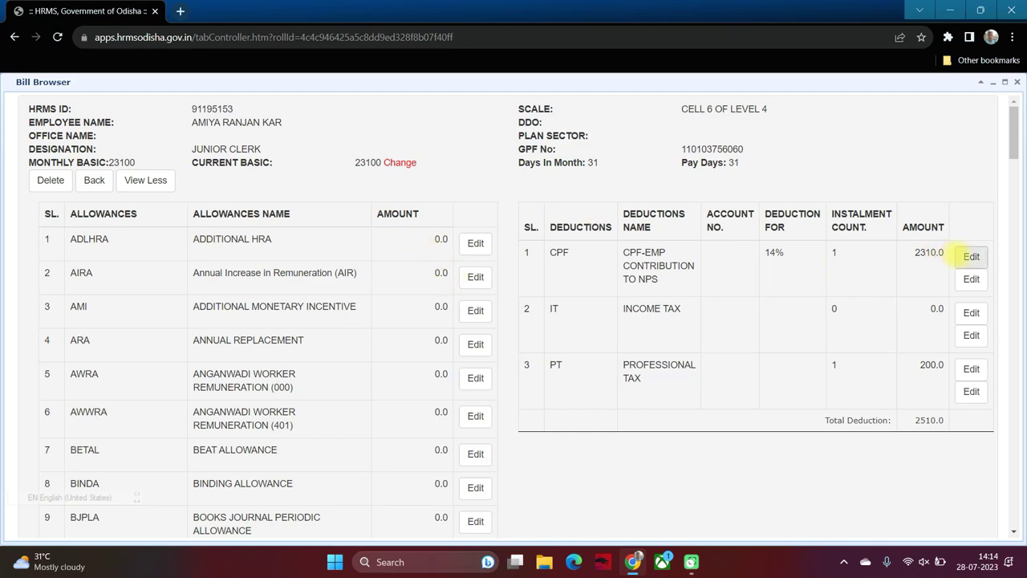
- Set the amount of the second junior clerk's CPF deduction to 3280
click(971, 256)
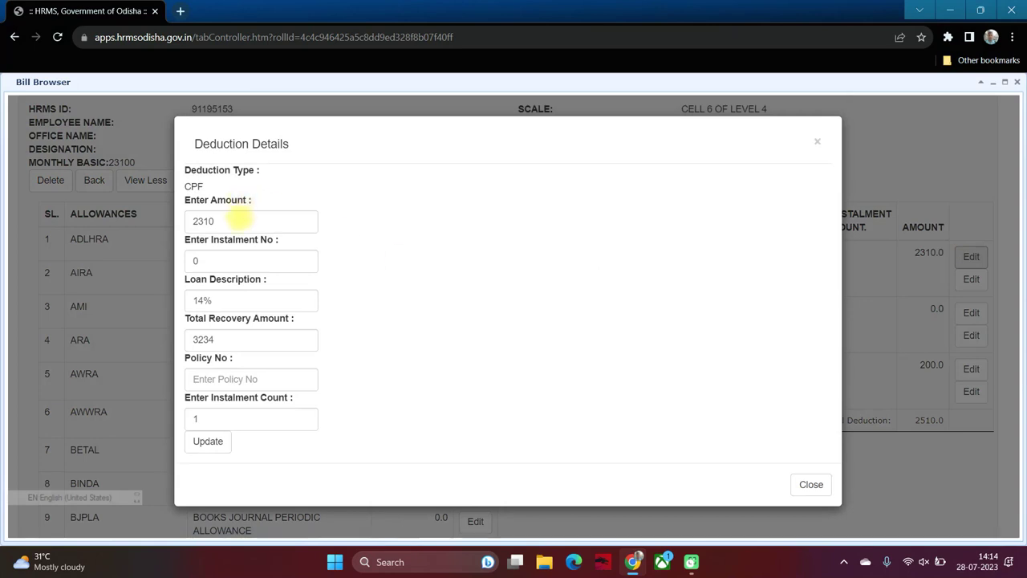
click(236, 222)
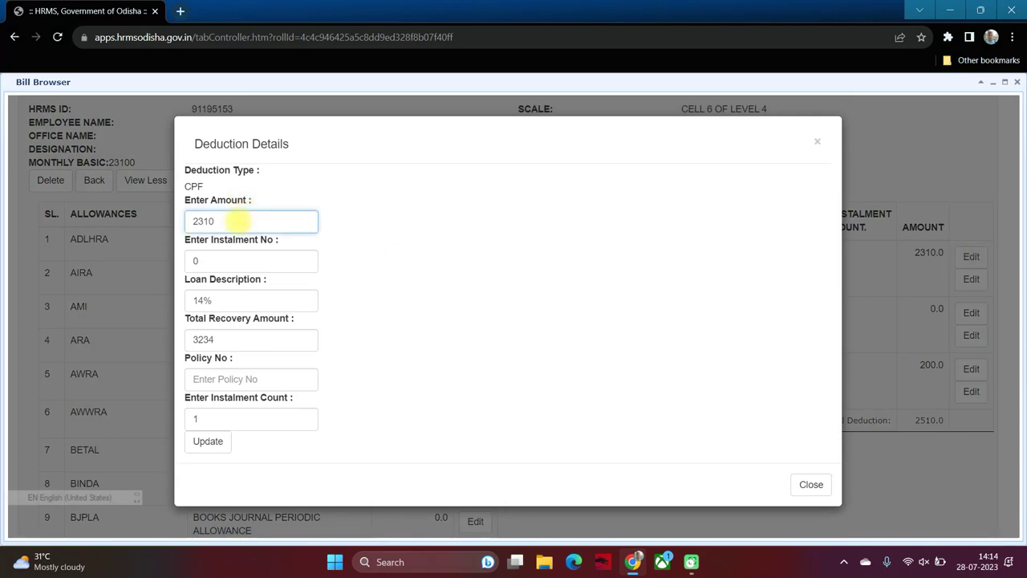
key(BackSpace)
key(BackSpace)
key(BackSpace)
key(BackSpace)
text(3280)
- Set the second junior clerk's CPF total recovery amount to 4592 and save the deduction details
click(230, 341)
key(BackSpace)
key(BackSpace)
key(BackSpace)
key(BackSpace)
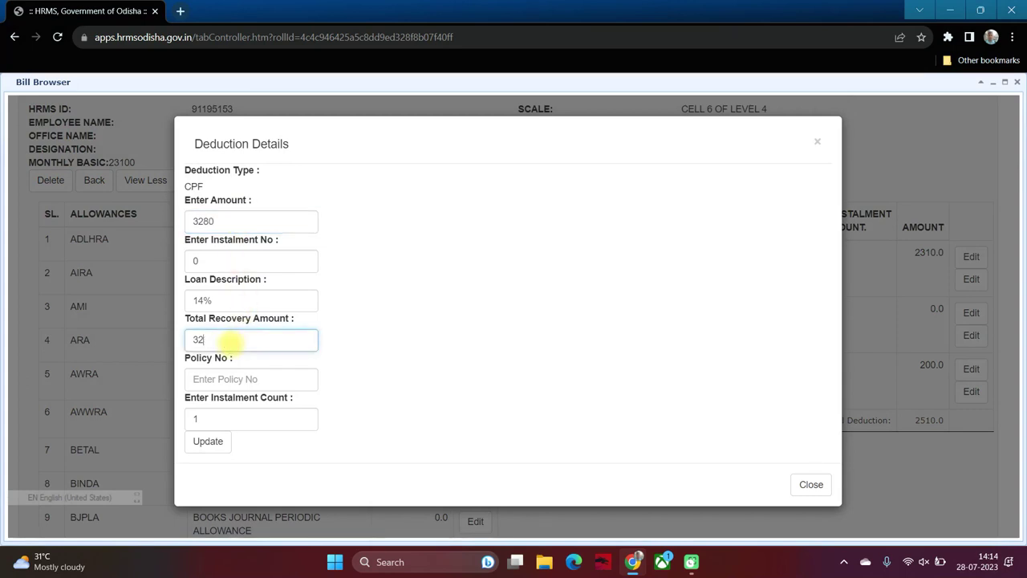
text(4592)
click(210, 441)
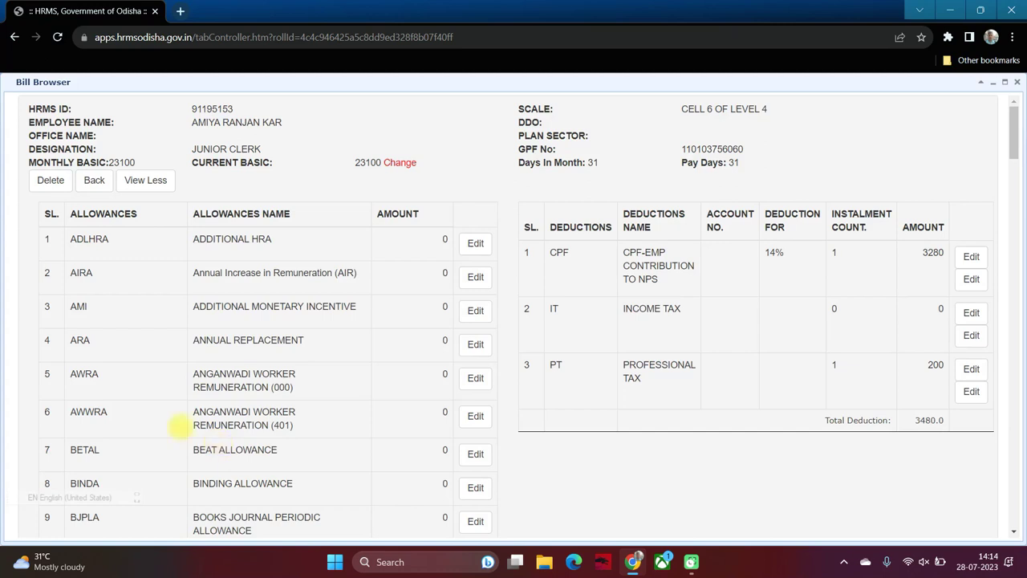
- Review only the second junior clerk's non-zero allowances and deductions, and return from the employee roll
click(147, 178)
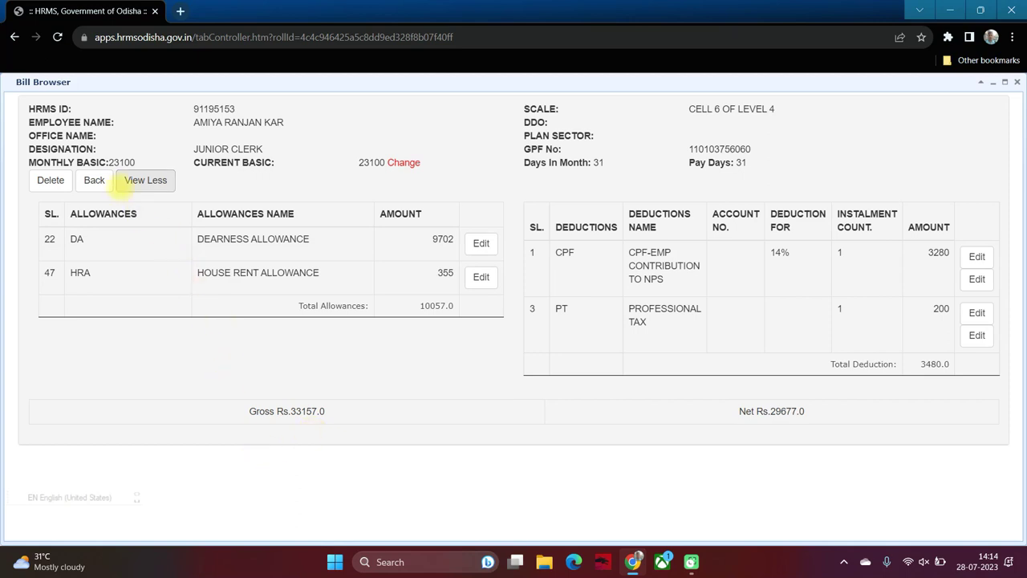
click(94, 180)
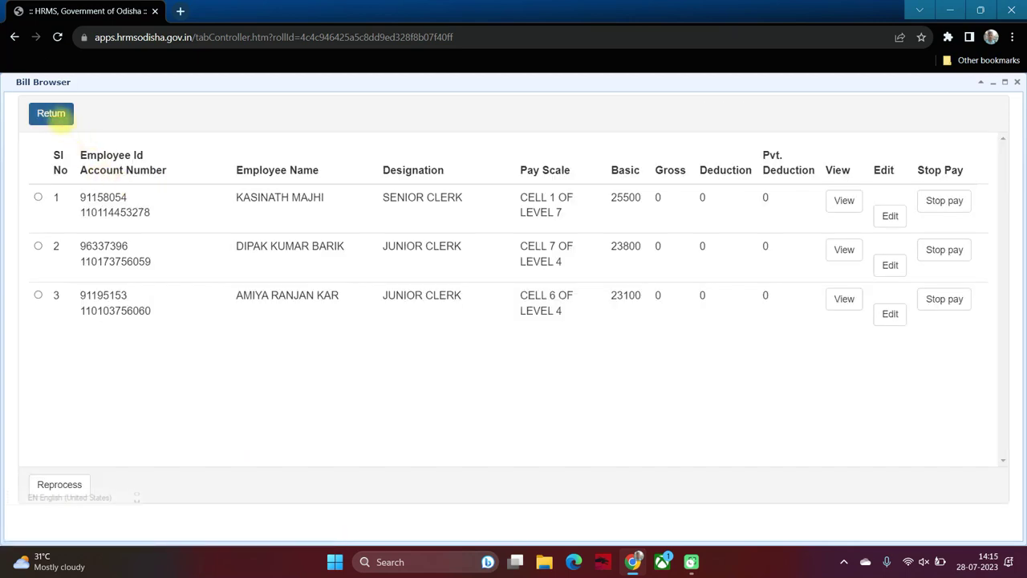
click(58, 115)
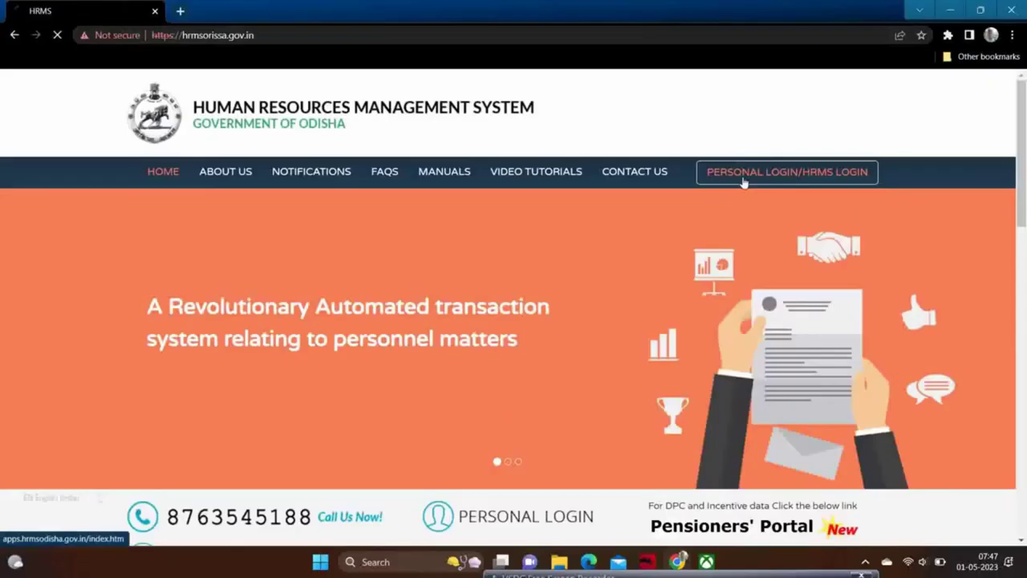
- Open the personal/HRMS login page, dismiss the saved-password suggestions and activate the user ID field
click(743, 180)
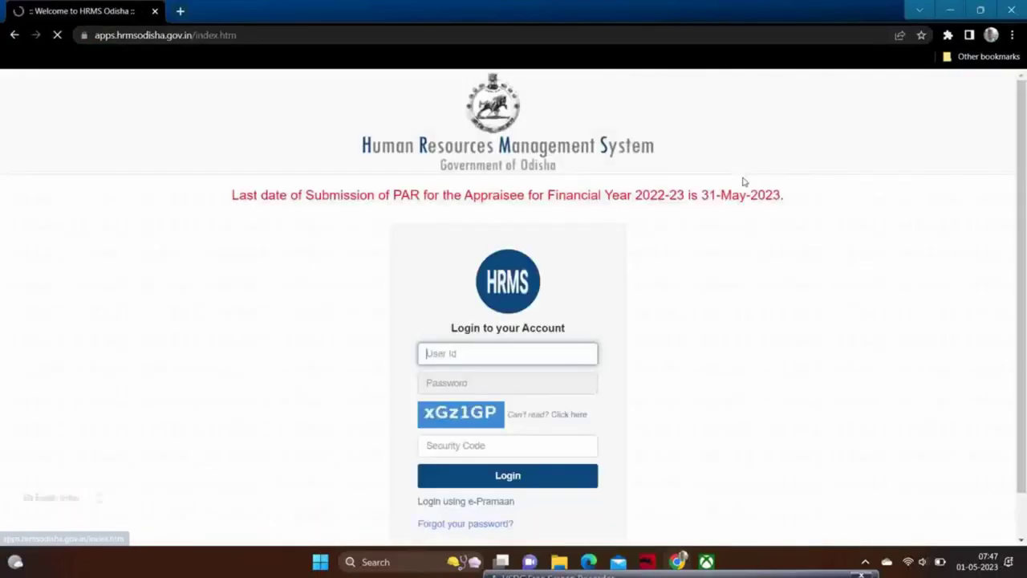
click(449, 385)
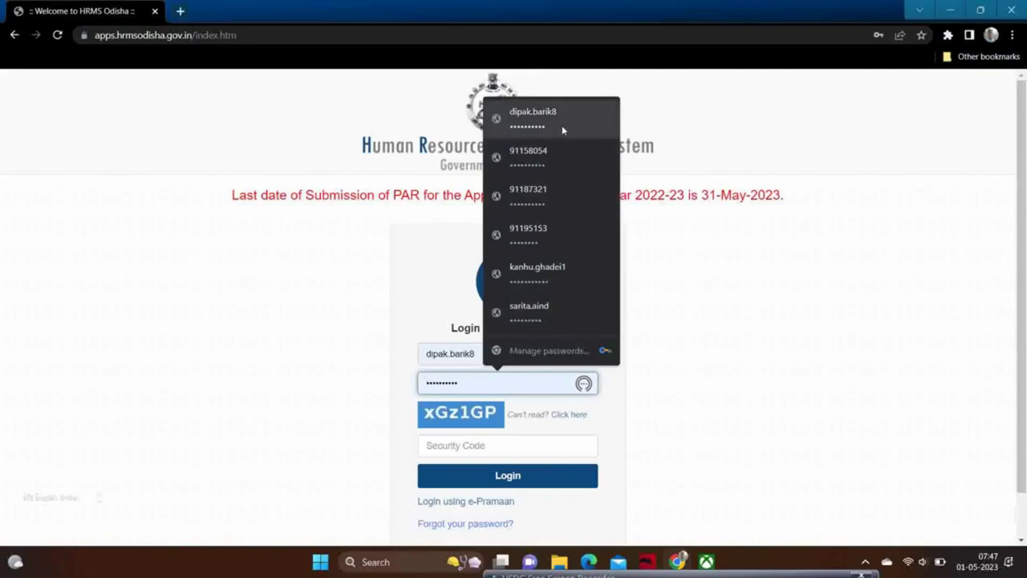
click(768, 255)
click(455, 351)
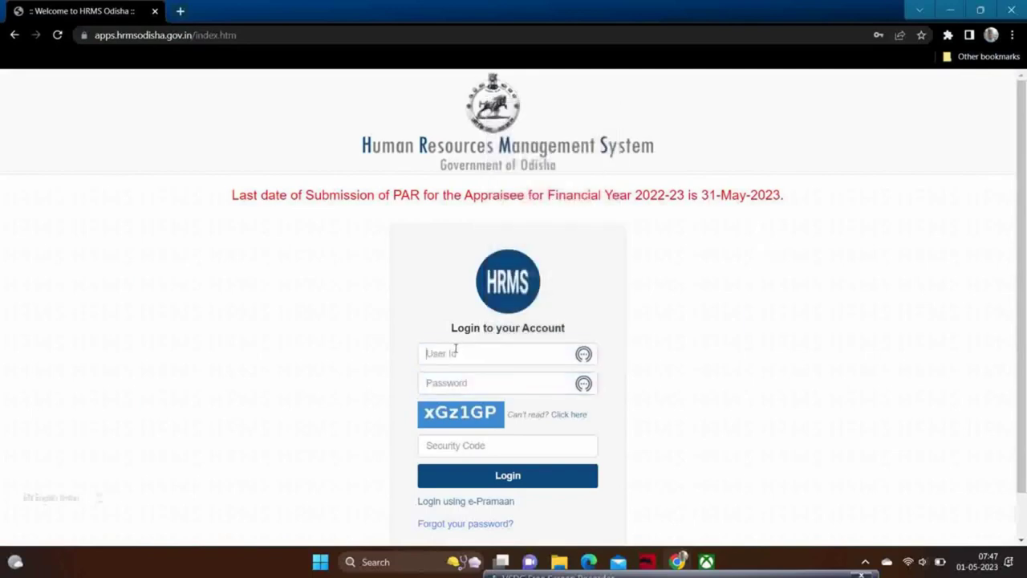